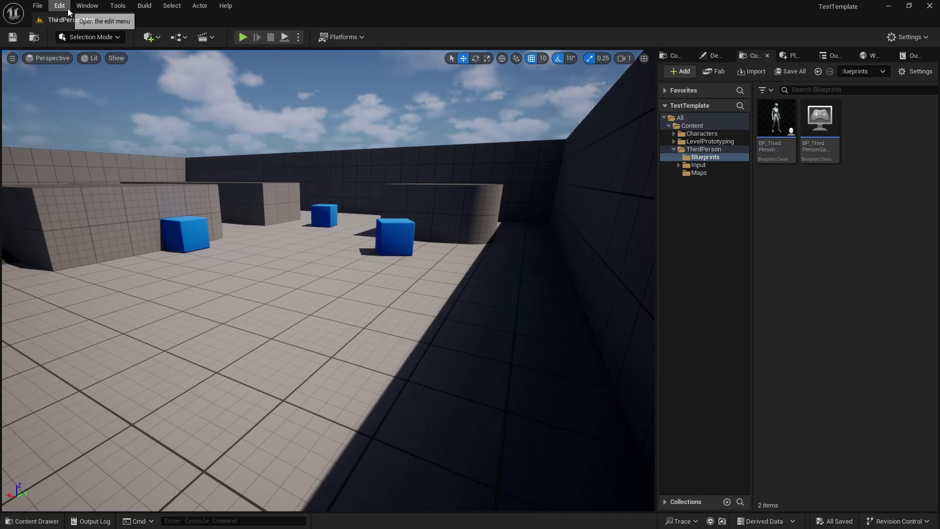
# - Enable the Ultimate Gameplay Camera code plugin, restart the editor for it to take effect, and close the plugin list
pyautogui.click(69, 12)
pyautogui.click(117, 167)
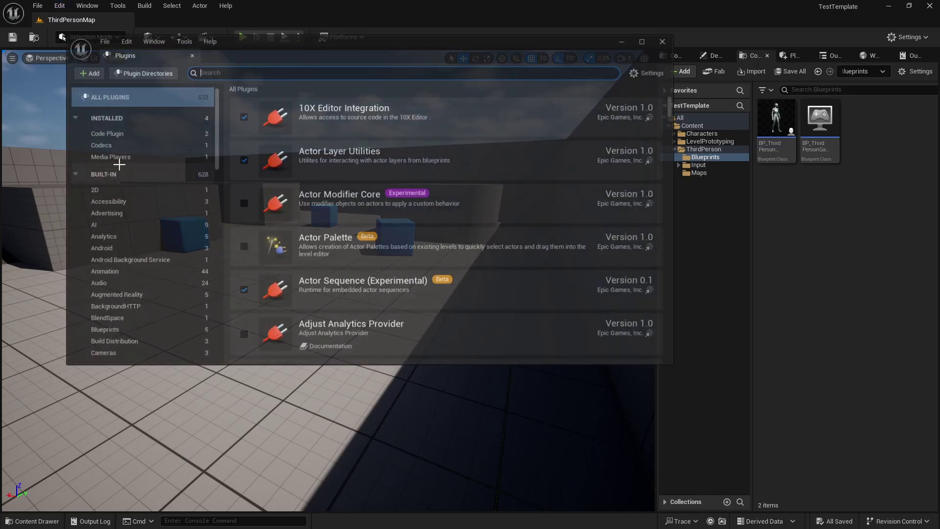
pyautogui.click(129, 135)
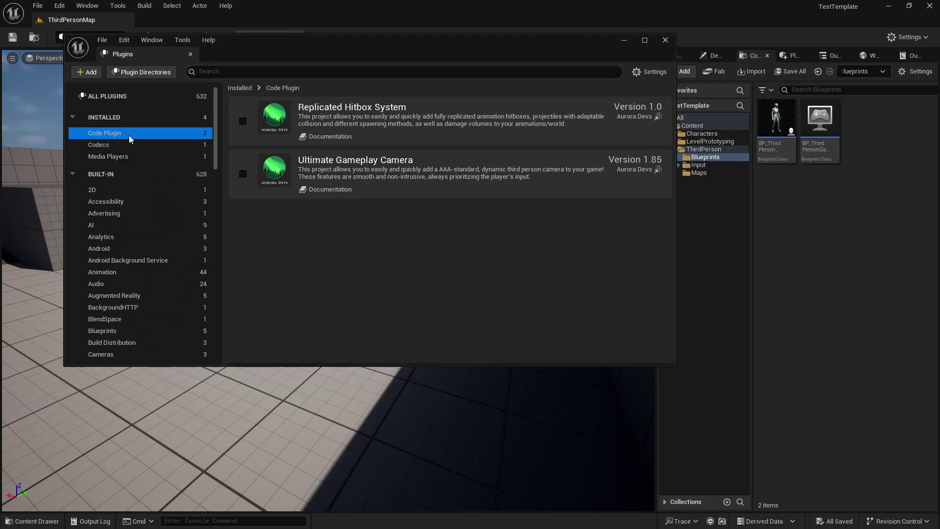
pyautogui.click(243, 174)
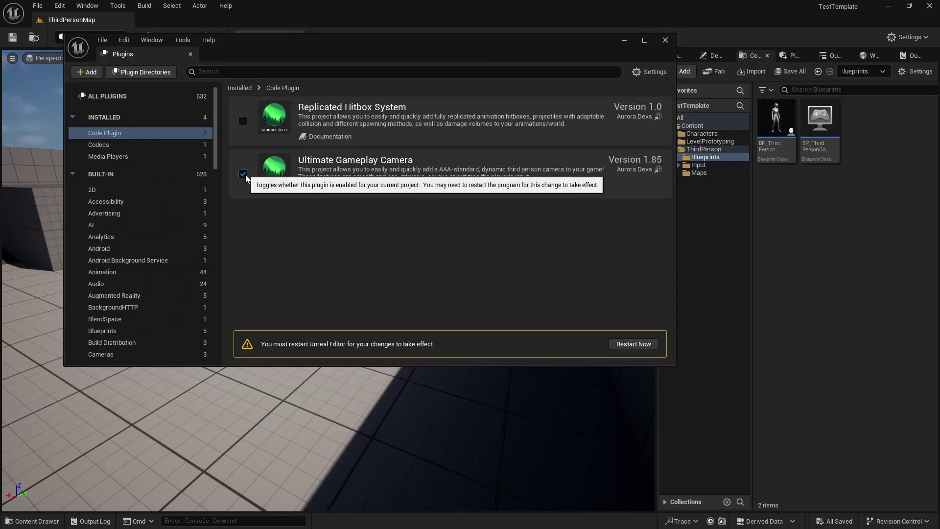
pyautogui.click(618, 343)
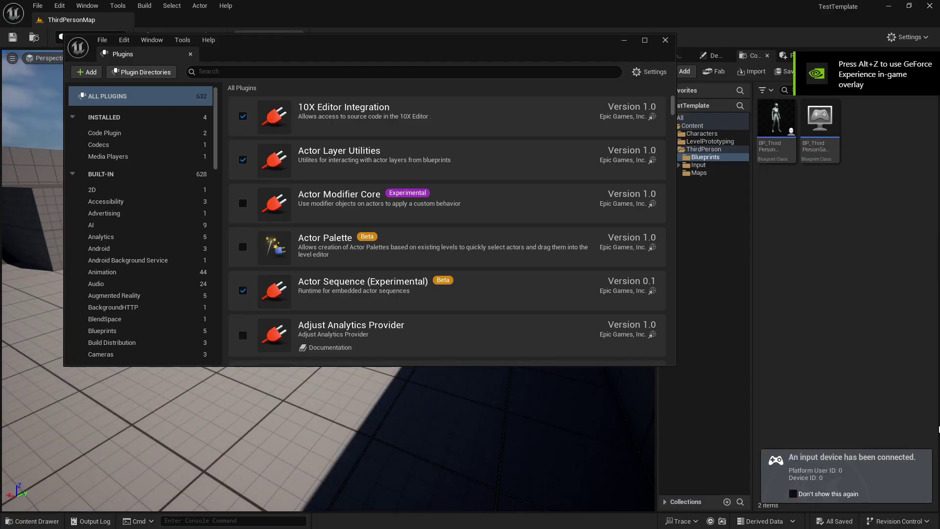
pyautogui.click(666, 41)
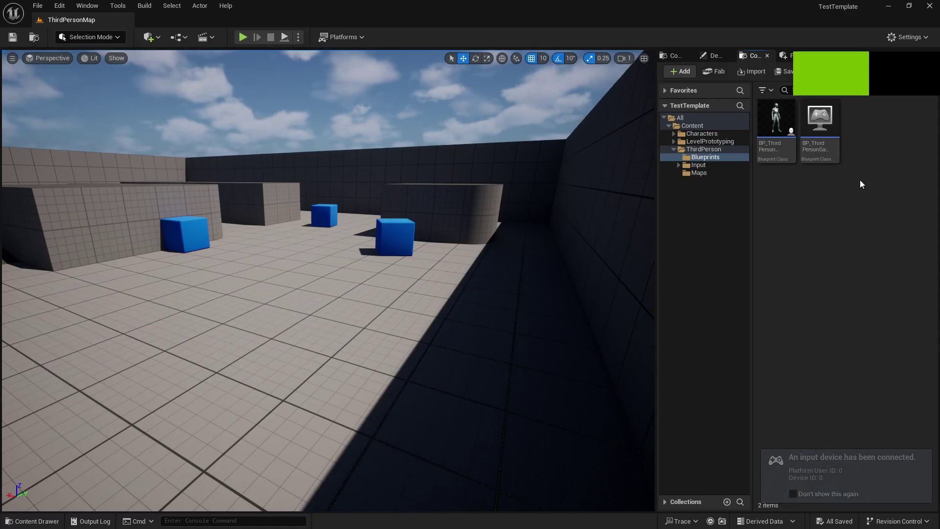
# - Set the content browser to show engine content and plugin content
pyautogui.click(914, 71)
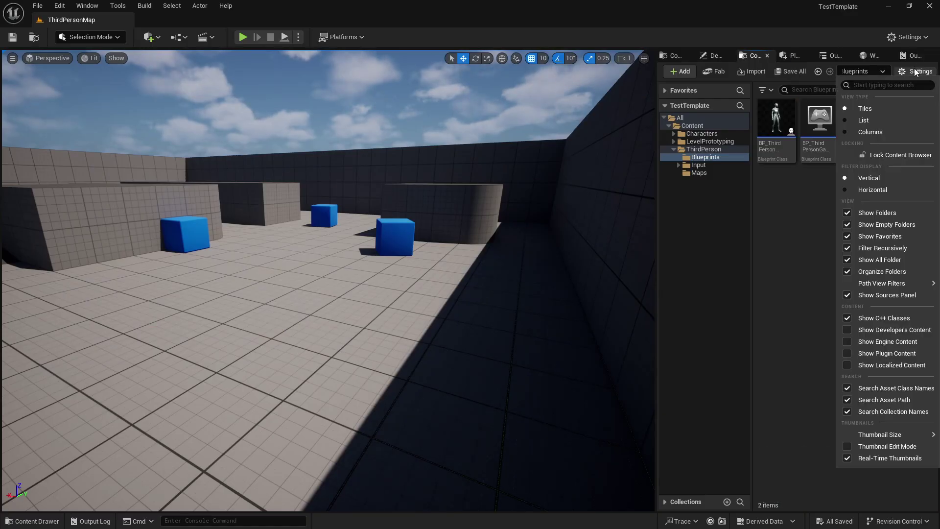
pyautogui.click(860, 341)
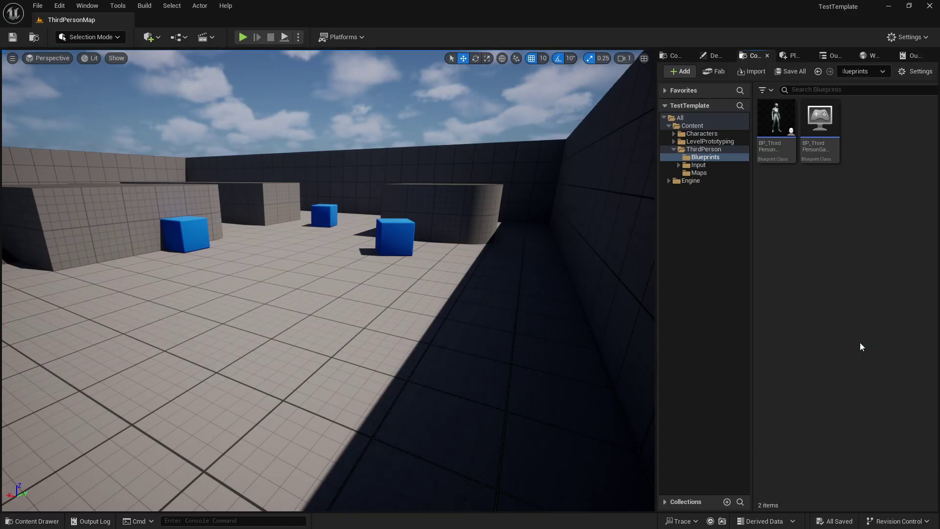
pyautogui.click(916, 72)
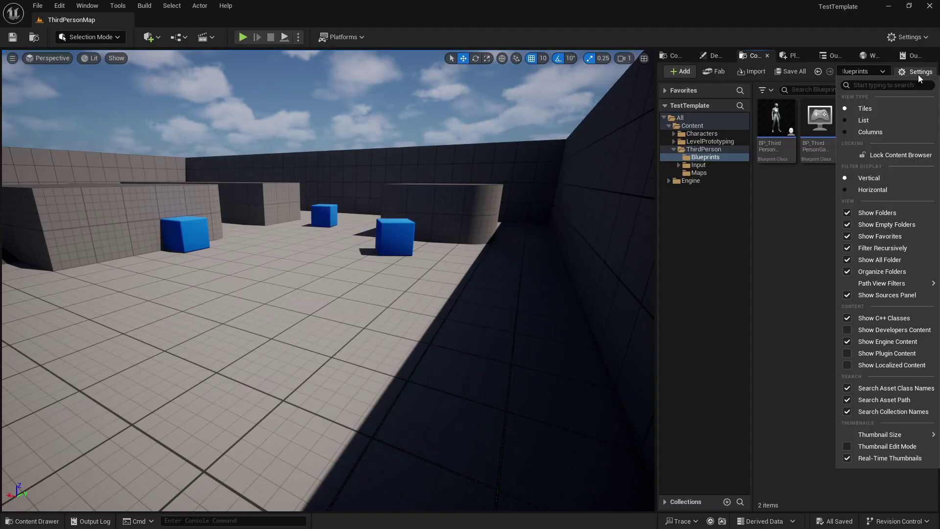
pyautogui.click(862, 352)
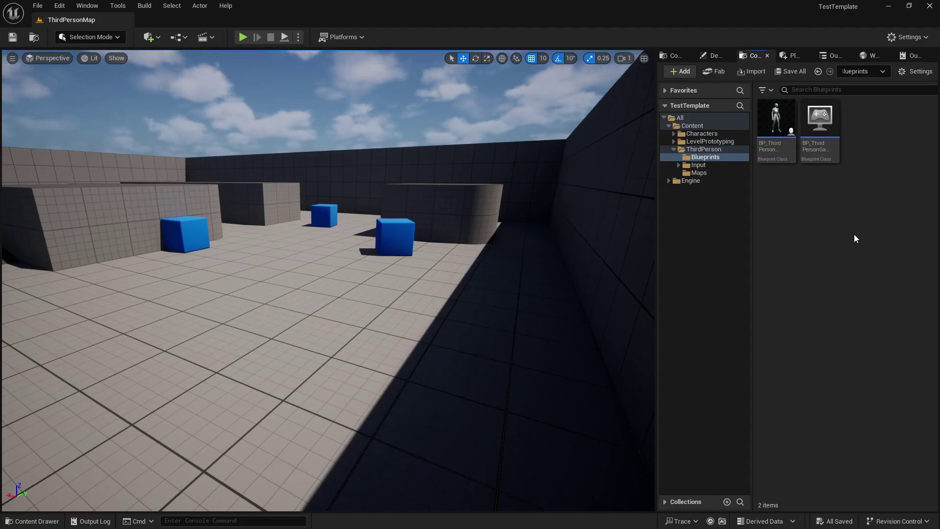
# - Browse the engine's plugin folders to the Ultimate Gameplay Camera content and examine its AuroraDevs_UGC Blueprints folder
pyautogui.click(667, 181)
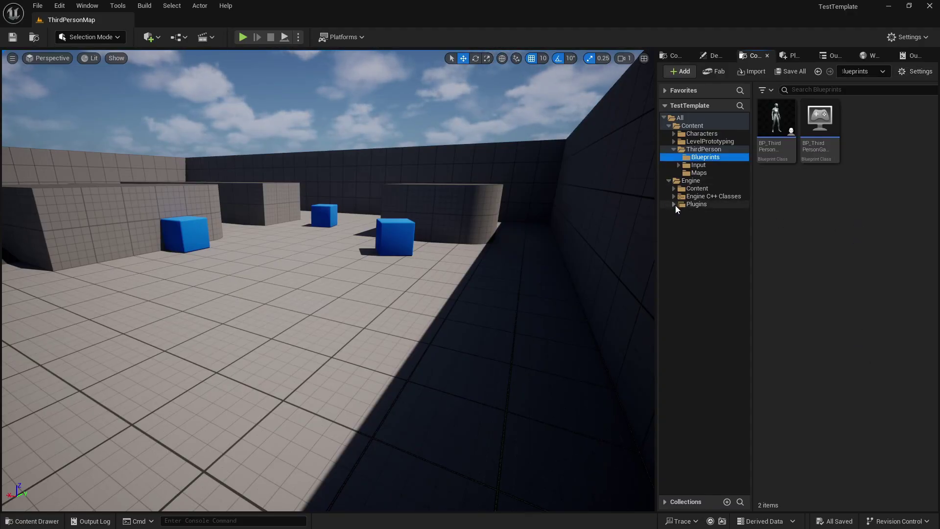
pyautogui.click(674, 204)
pyautogui.scroll(-1, 719, 353)
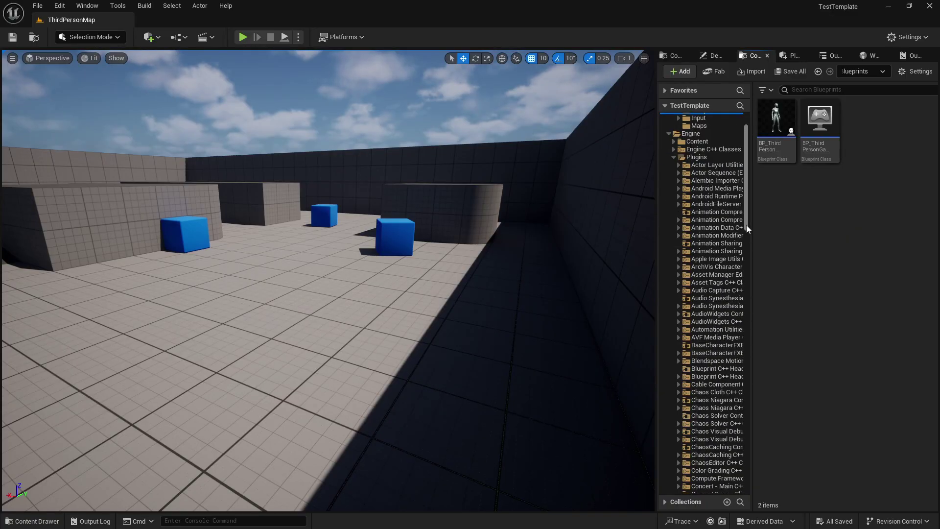
pyautogui.moveTo(746, 225); pyautogui.dragTo(752, 488)
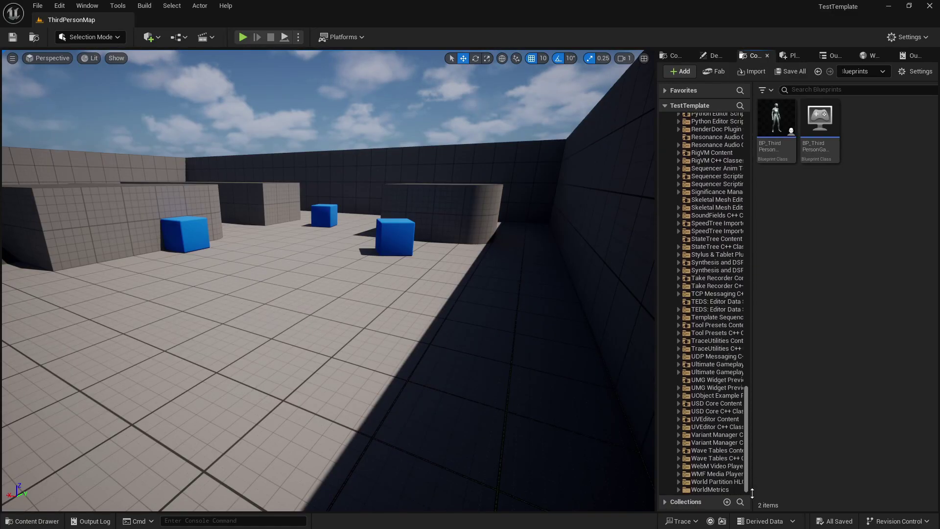
pyautogui.click(679, 364)
pyautogui.click(683, 371)
pyautogui.click(713, 380)
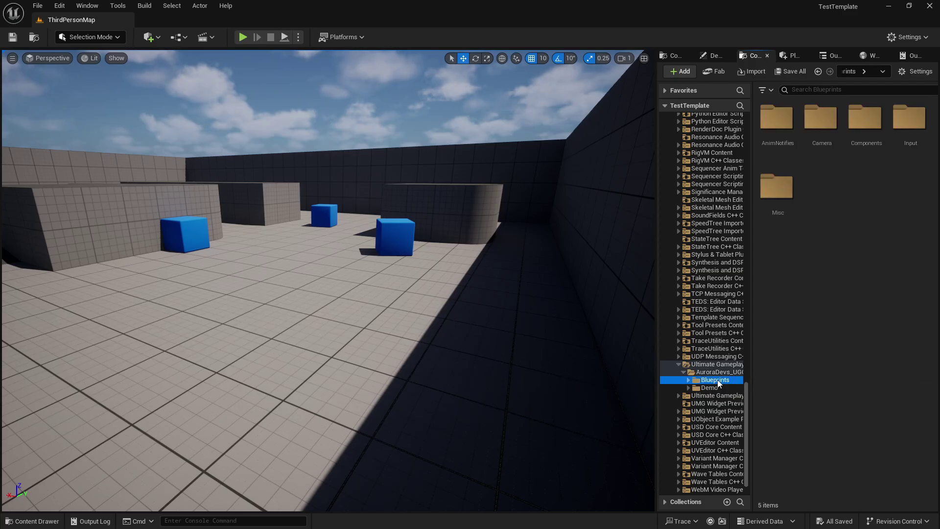
pyautogui.click(716, 387)
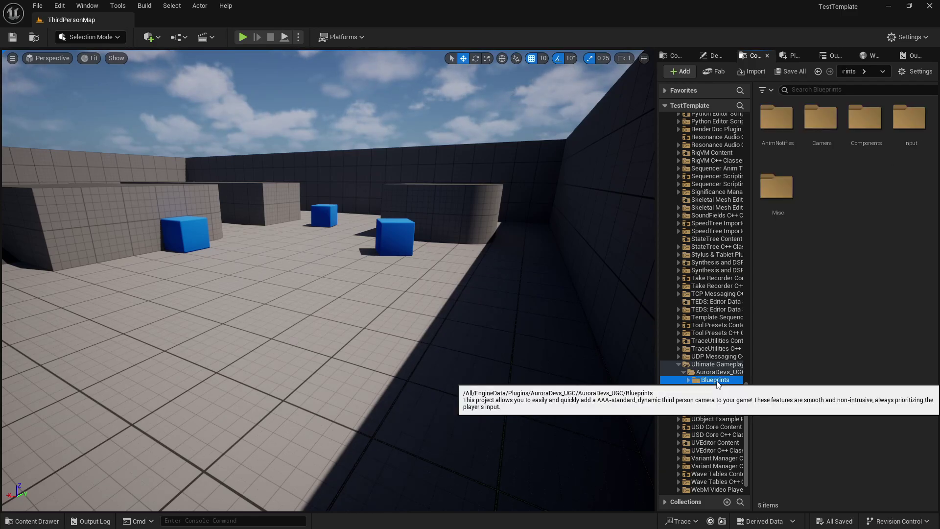
pyautogui.click(715, 380)
# - In the ThirdPerson Blueprints folder, create a blueprint class named BP_MyUGCCameraManager with BP_UGCCameraManager as its parent
pyautogui.moveTo(747, 404); pyautogui.dragTo(742, 113)
pyautogui.click(713, 157)
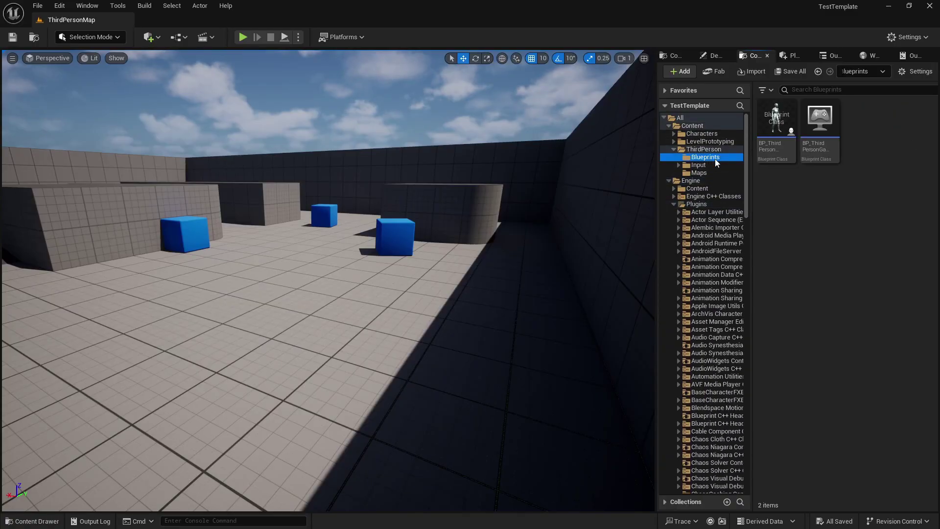
pyautogui.rightClick(787, 195)
pyautogui.click(809, 212)
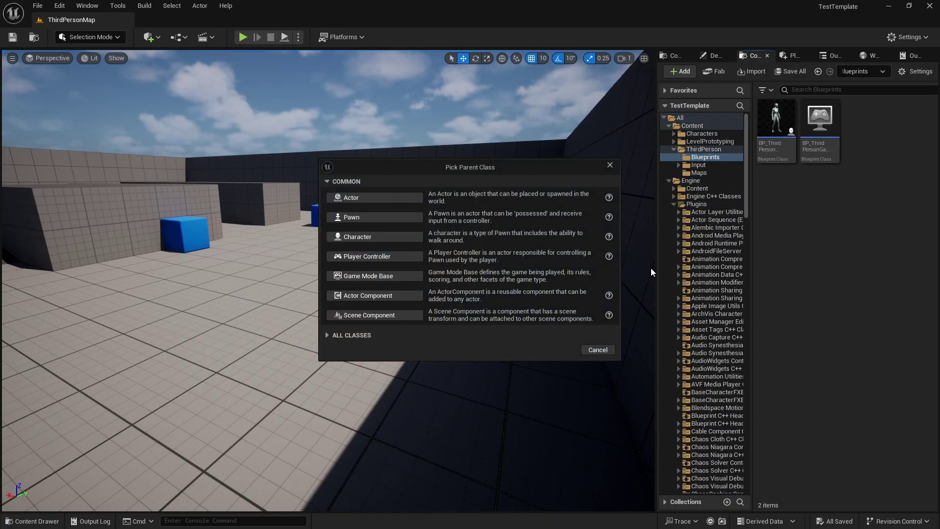
pyautogui.click(379, 335)
pyautogui.write('bp ugc')
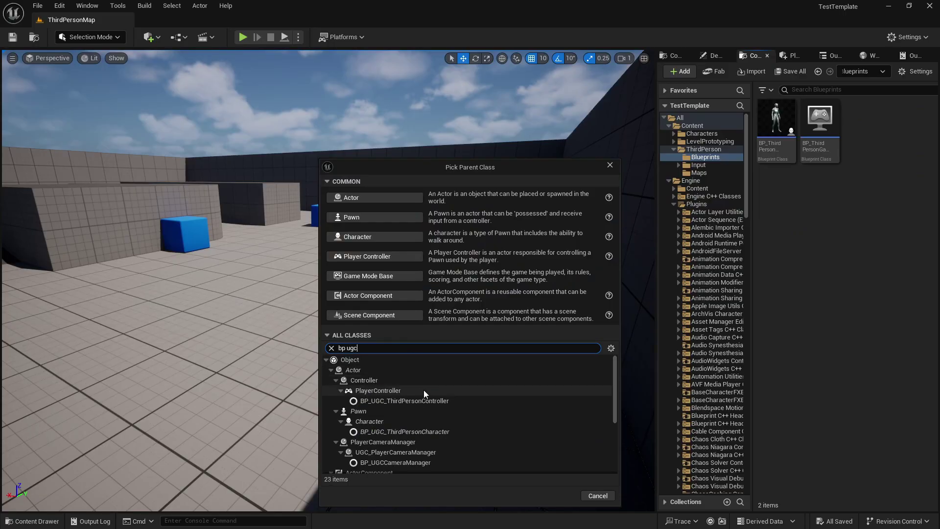
pyautogui.click(424, 462)
pyautogui.click(560, 496)
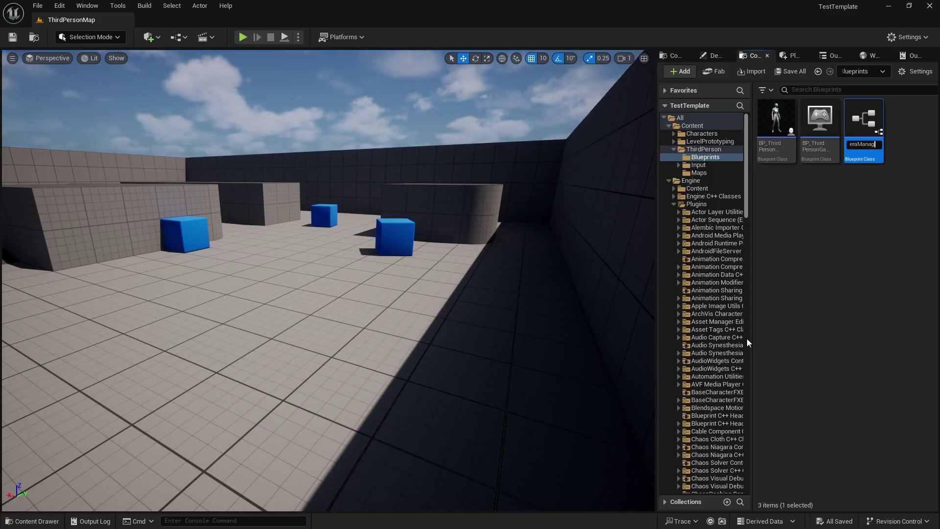
pyautogui.write('r')
pyautogui.press('Return')
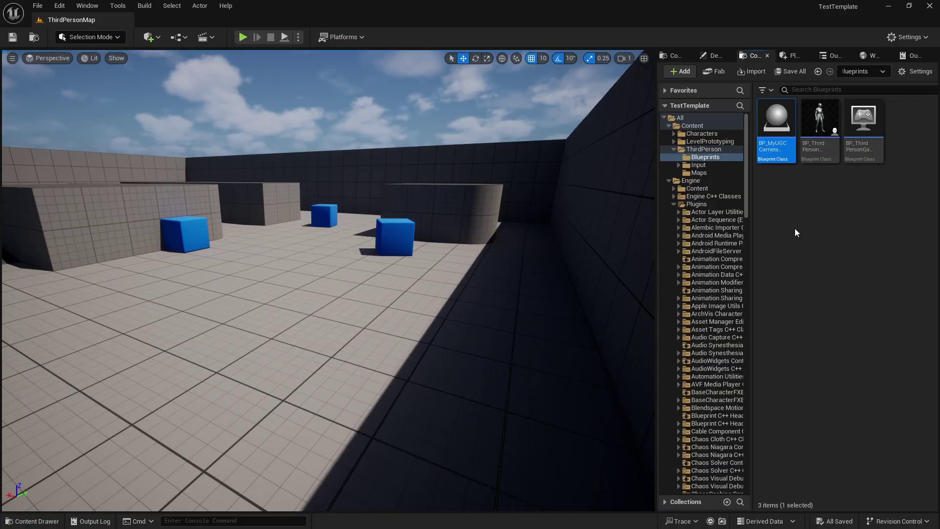
# - Create a Player Controller blueprint class named BP_MyPlayerController in the same folder
pyautogui.rightClick(795, 225)
pyautogui.click(745, 220)
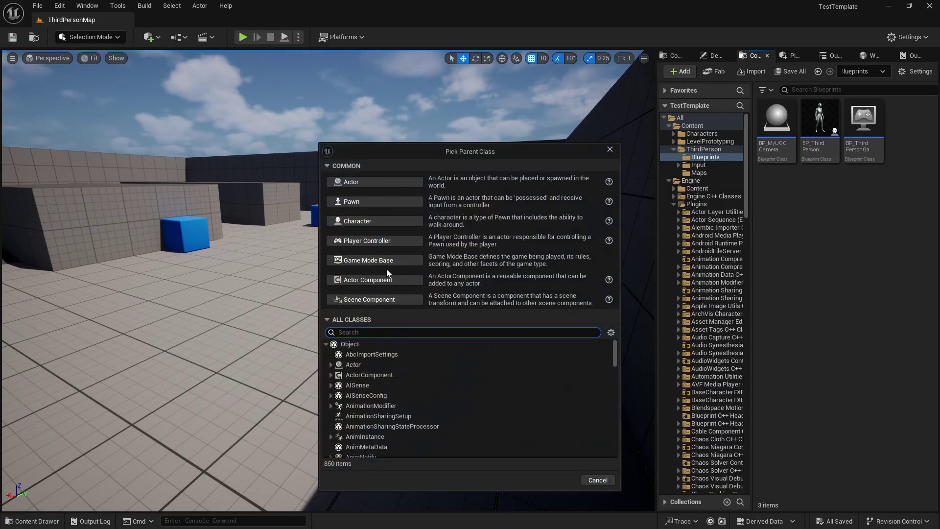
pyautogui.click(380, 244)
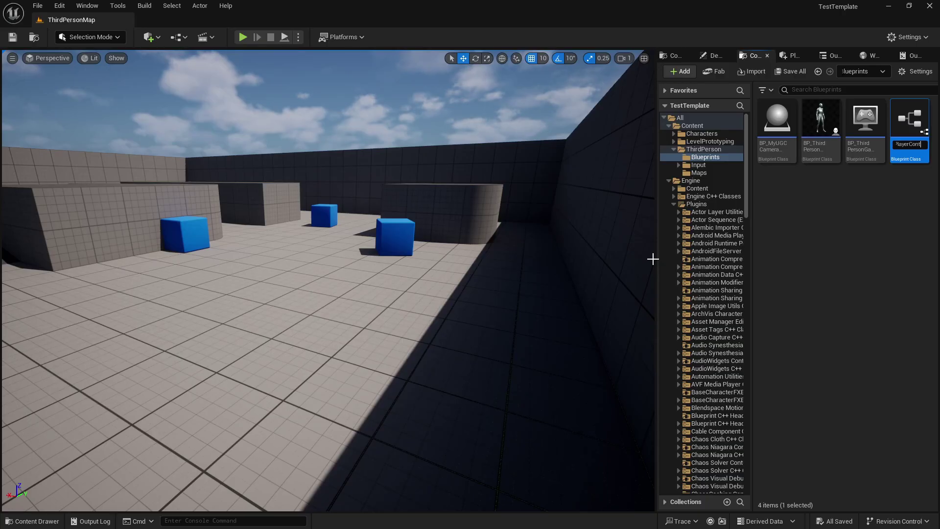
pyautogui.write('rolle')
pyautogui.press('Return')
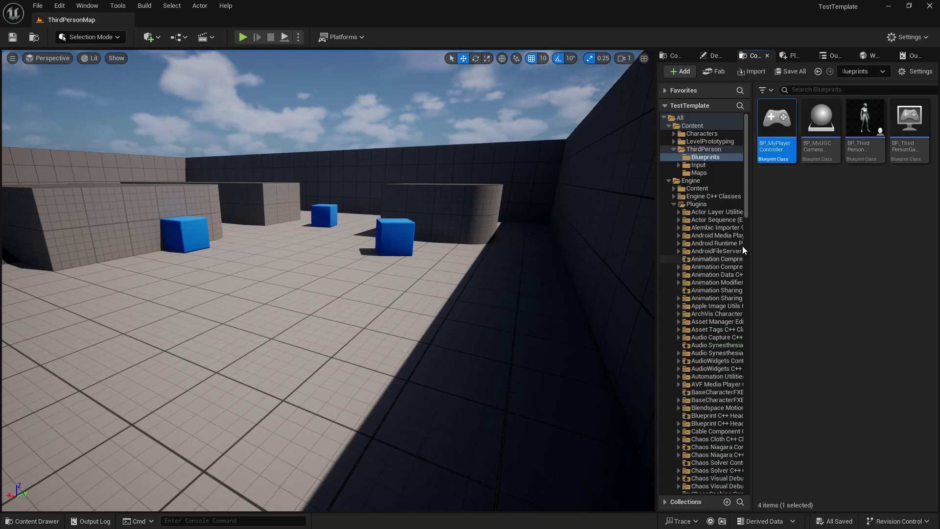
# - Set the Player Controller Class of the third-person game mode blueprint to BP_MyPlayerController
pyautogui.doubleClick(909, 124)
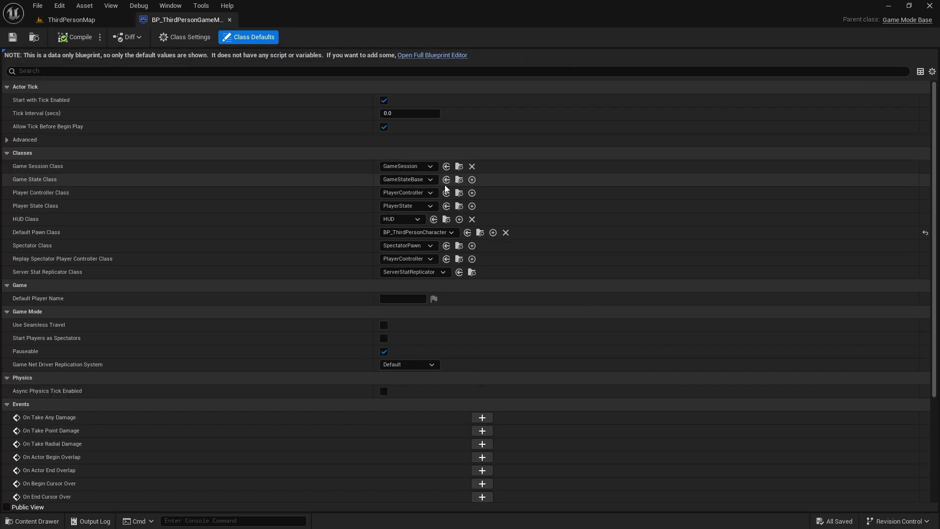
pyautogui.click(421, 194)
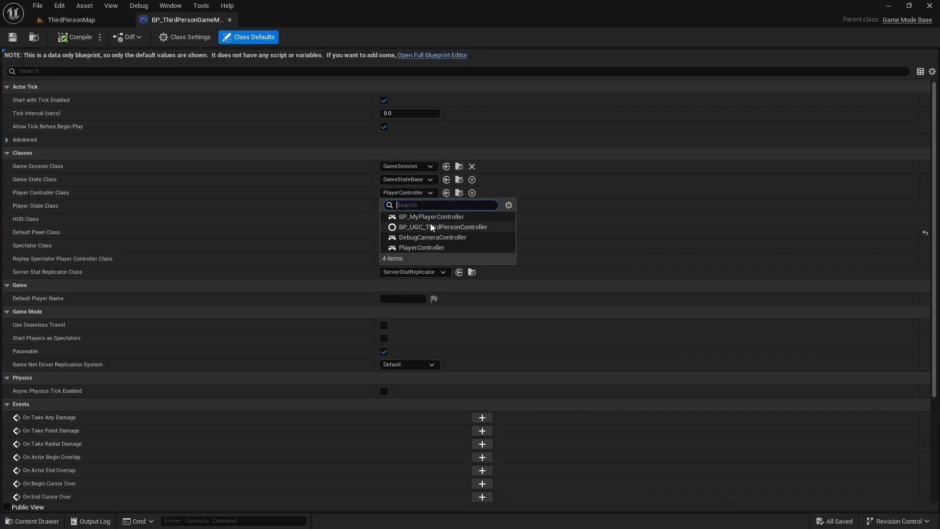
pyautogui.click(431, 216)
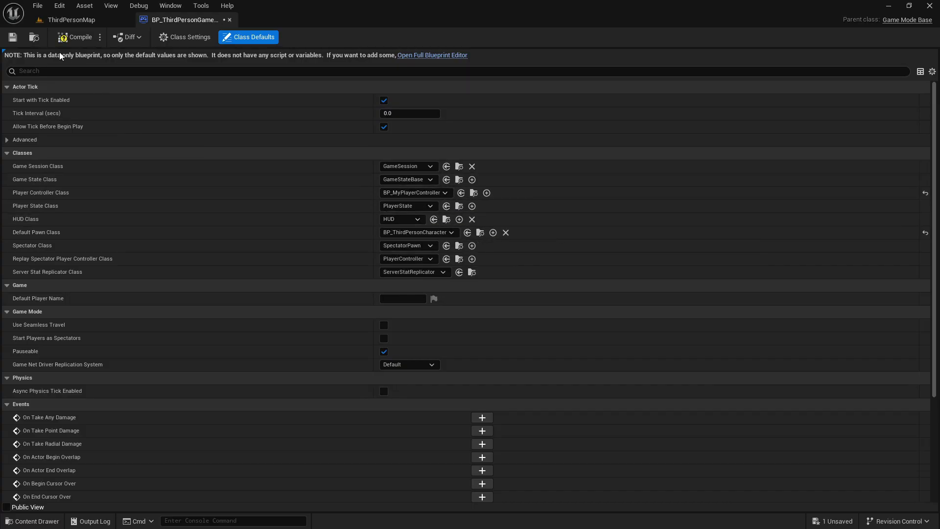
# - Set the Player Camera Manager Class of BP_MyPlayerController to BP_MyUGCCameraManager and compile the blueprint
pyautogui.click(71, 19)
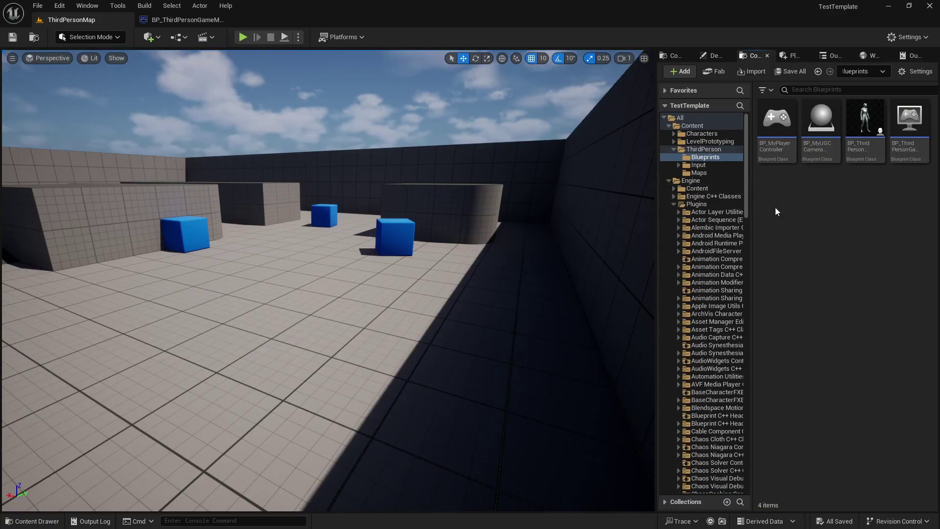
pyautogui.click(791, 157)
pyautogui.doubleClick(791, 157)
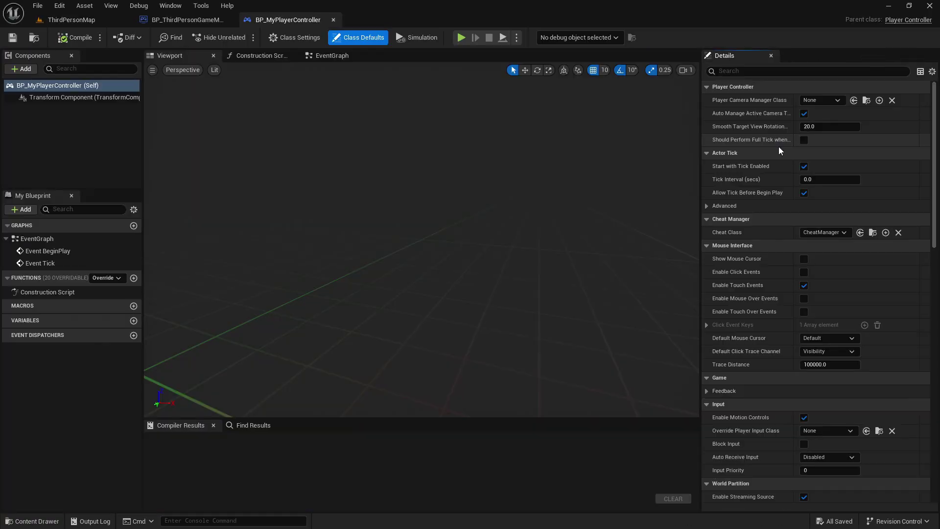
pyautogui.click(817, 100)
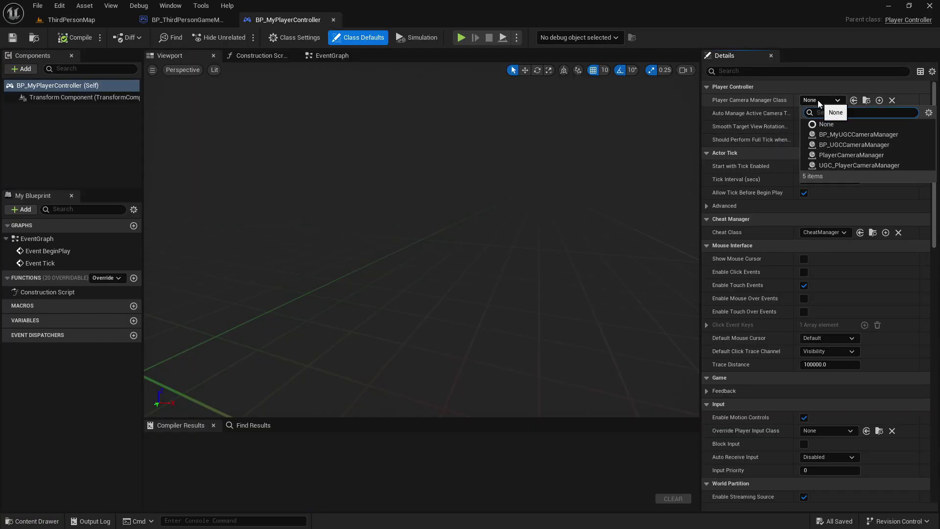
pyautogui.click(854, 136)
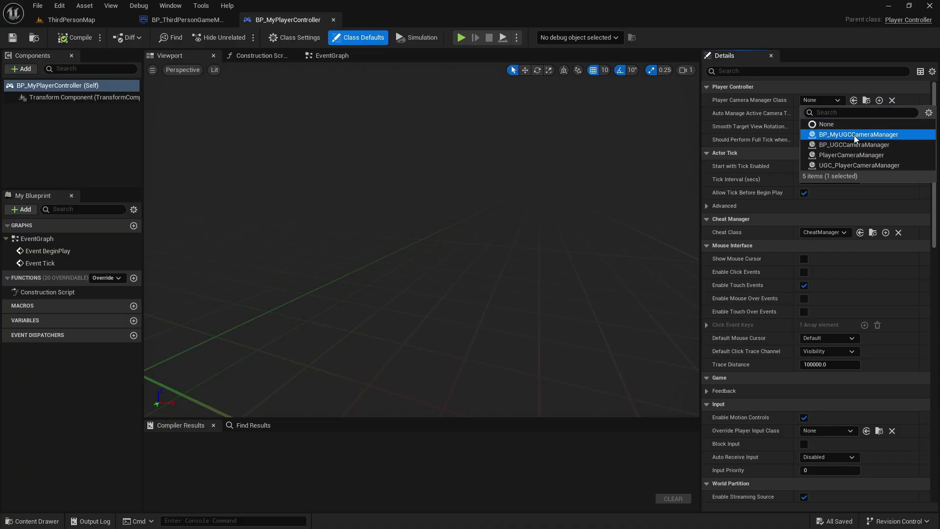
pyautogui.click(85, 42)
# - Open the BP_ThirdPersonCharacter blueprint and add a Get Player Camera Manager node near Add Mapping Context in its event graph
pyautogui.click(96, 22)
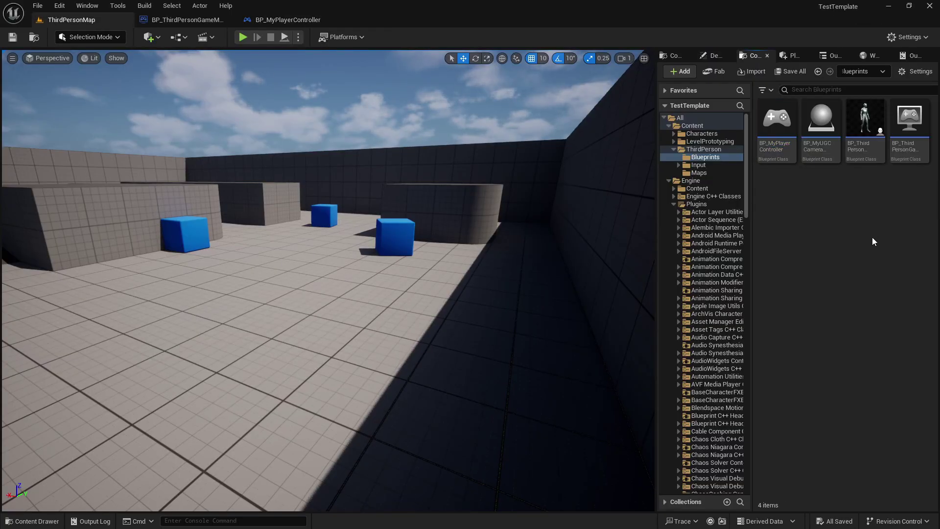
pyautogui.doubleClick(864, 123)
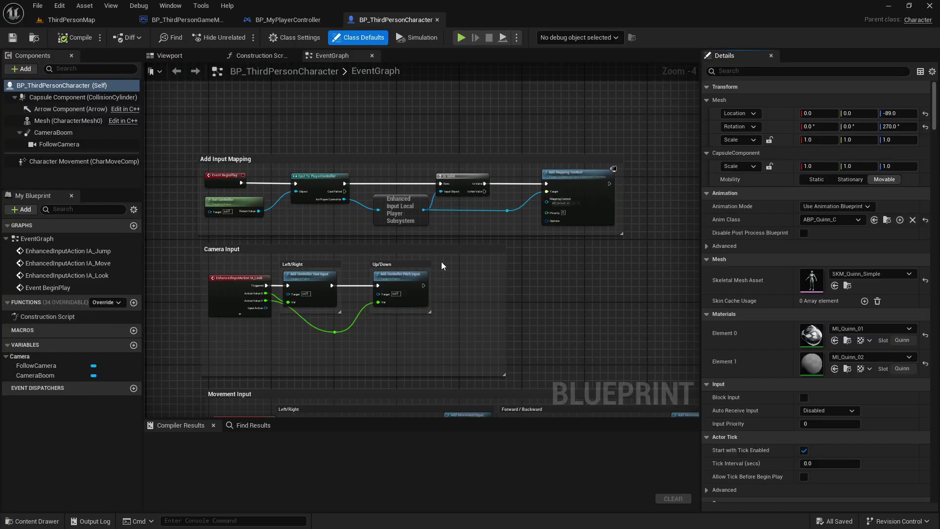
pyautogui.moveTo(563, 286); pyautogui.dragTo(346, 292, button='right')
pyautogui.scroll(1, 401, 275)
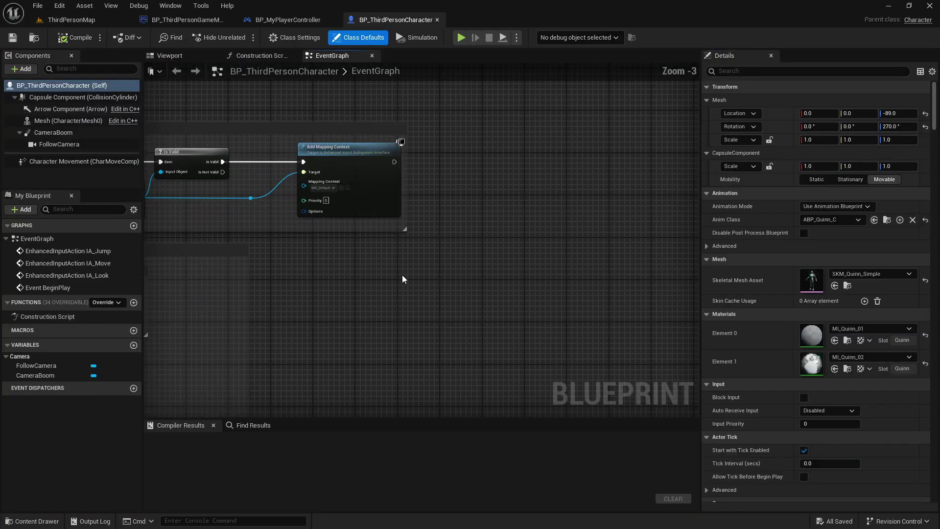
pyautogui.rightClick(342, 265)
pyautogui.write('get contr')
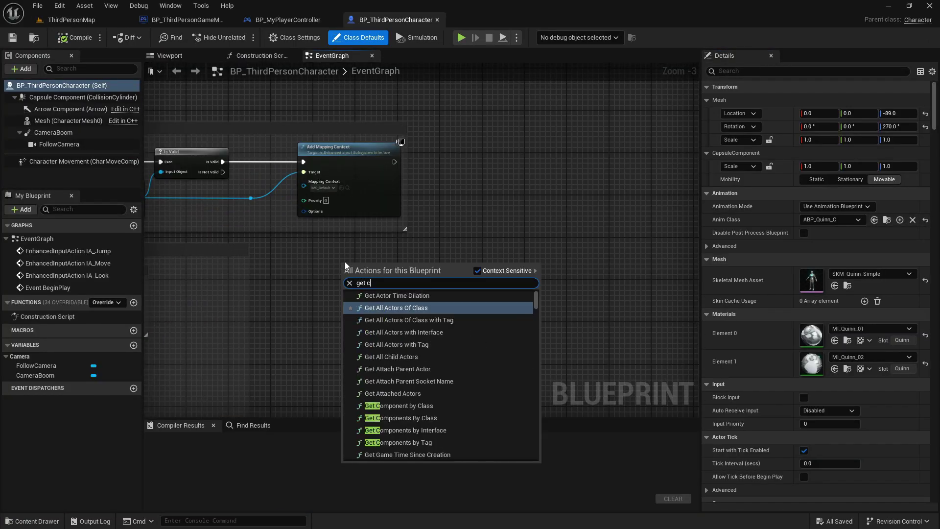
pyautogui.press('BackSpace')
pyautogui.press('BackSpace')
pyautogui.press('BackSpace')
pyautogui.press('BackSpace')
pyautogui.press('BackSpace')
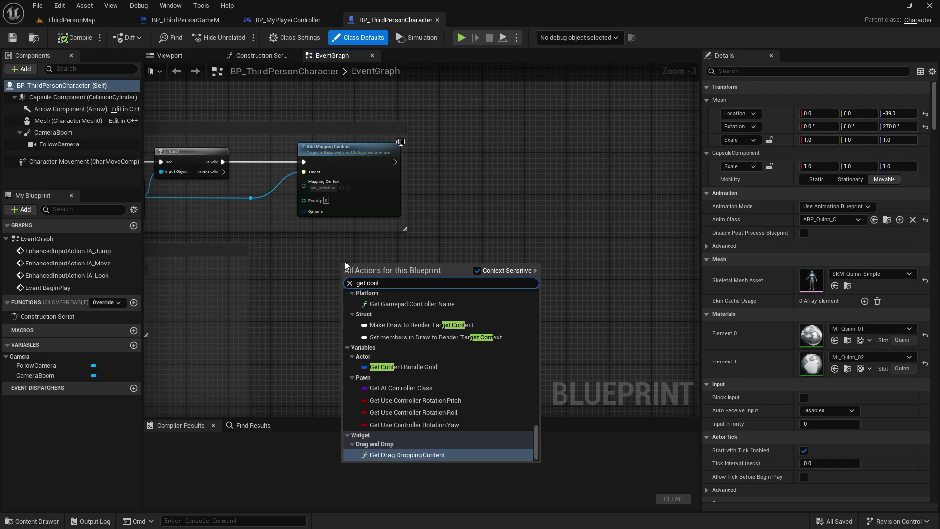
pyautogui.write('player came')
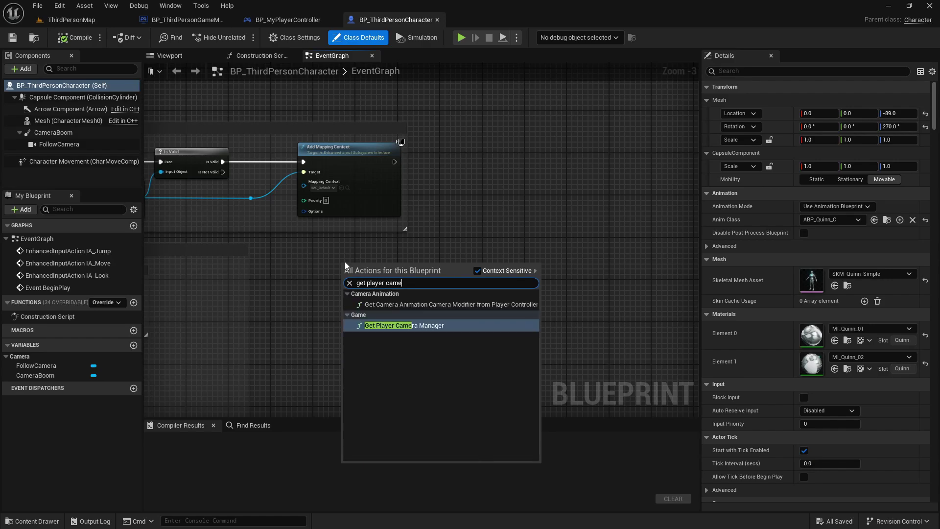
pyautogui.press('Return')
# - Add a Get BPUGCCamera Manager message node targeting the player camera manager and execute it after Add Mapping Context
pyautogui.moveTo(421, 274); pyautogui.dragTo(449, 213)
pyautogui.write('bp ugc')
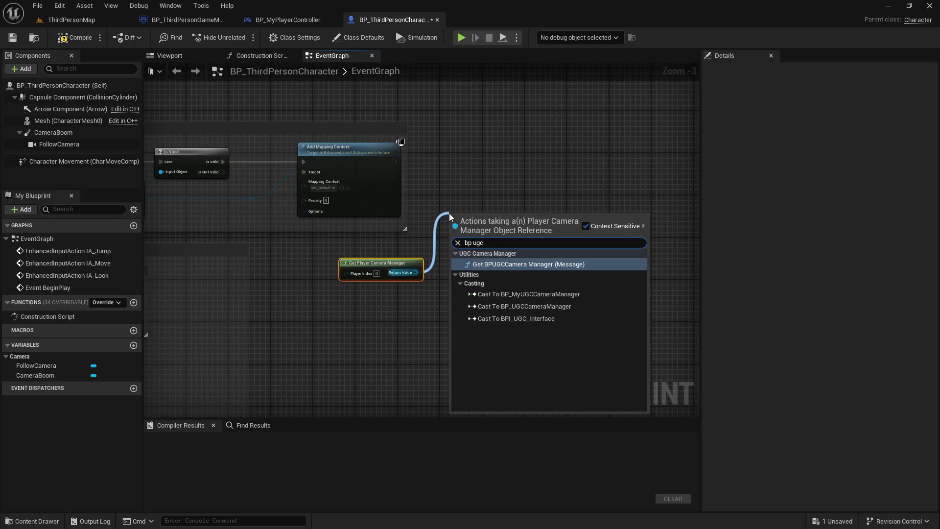
pyautogui.press('Return')
pyautogui.moveTo(394, 162); pyautogui.dragTo(549, 201)
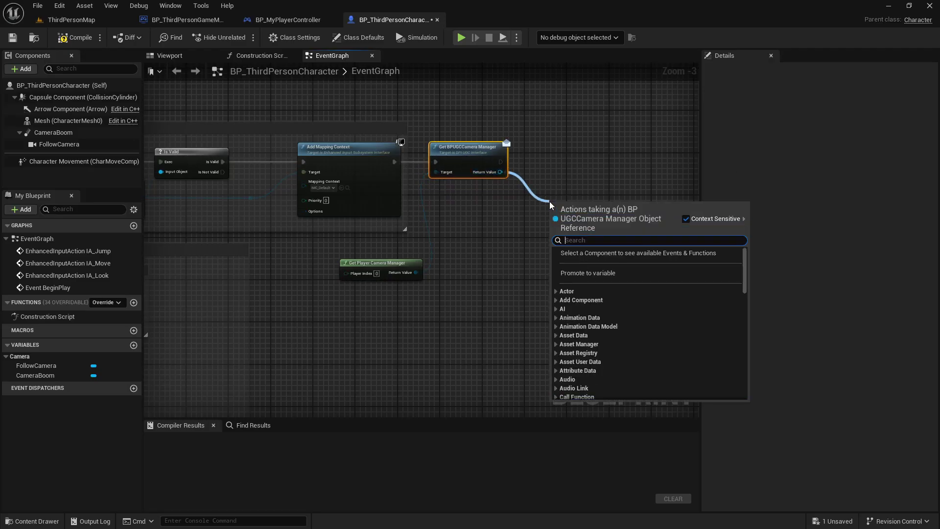
# - Add a Toggle All UGCModifiers Debug node fed by the return value of Get BPUGCCamera Manager
pyautogui.write('toggle mod')
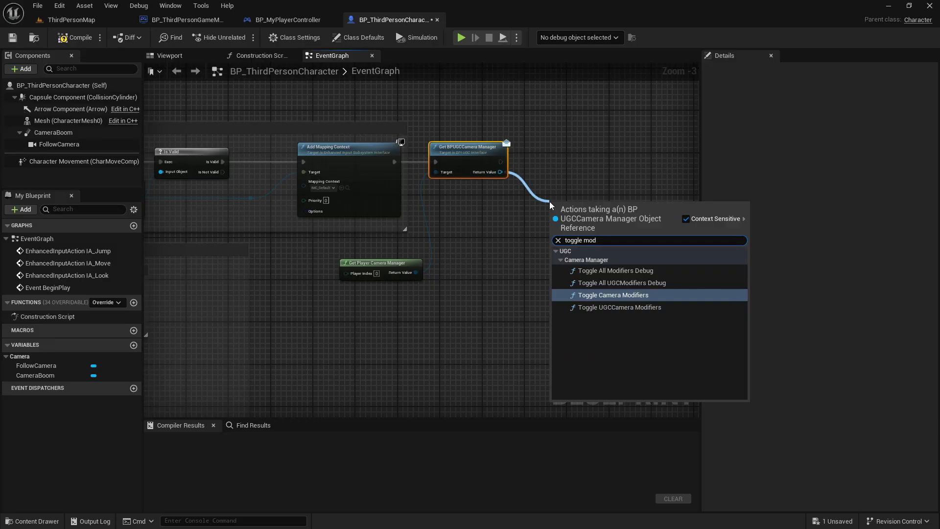
pyautogui.press('Up')
pyautogui.press('Up')
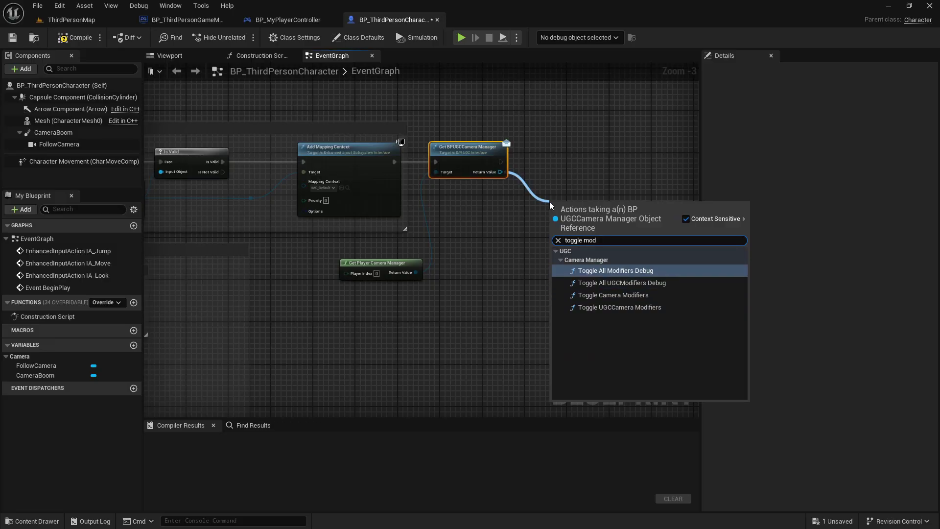
pyautogui.press('Down')
pyautogui.press('Return')
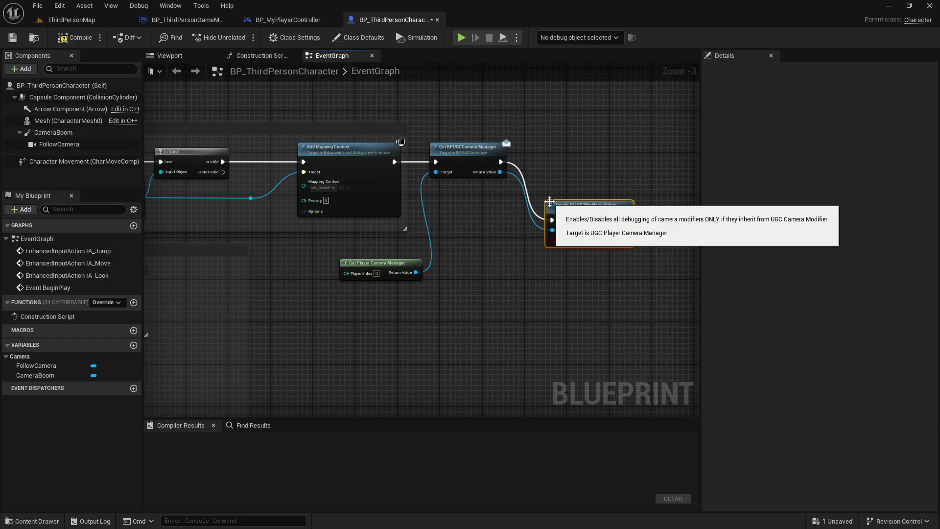
# - Turn on Enabled for the debug toggle node, align it and Get Player Camera Manager with the chain, and compile the blueprint
pyautogui.moveTo(580, 218); pyautogui.dragTo(559, 161)
pyautogui.click(554, 182)
pyautogui.moveTo(399, 267); pyautogui.dragTo(490, 192)
pyautogui.click(67, 39)
# - Play the ThirdPersonMap level, run the character around while checking the camera and modifier debug text, and stop the session
pyautogui.click(88, 20)
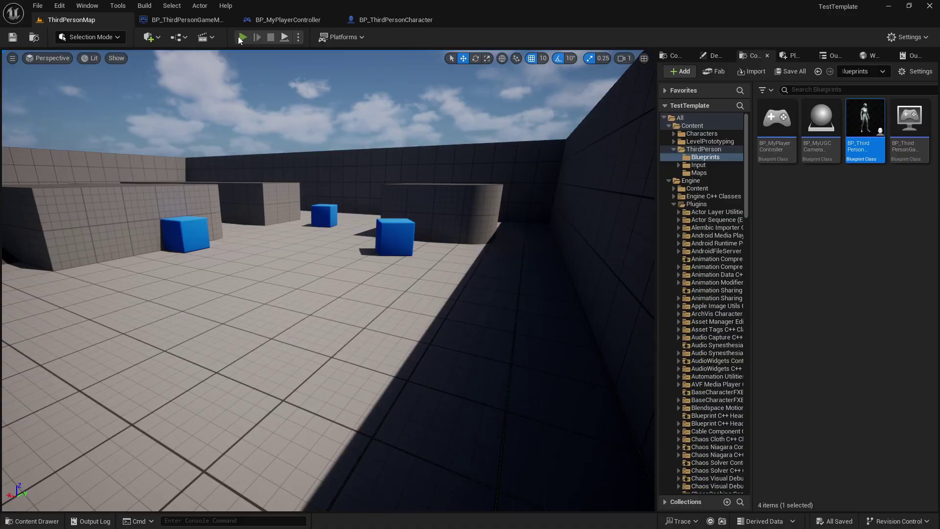
pyautogui.click(242, 37)
pyautogui.press('w')
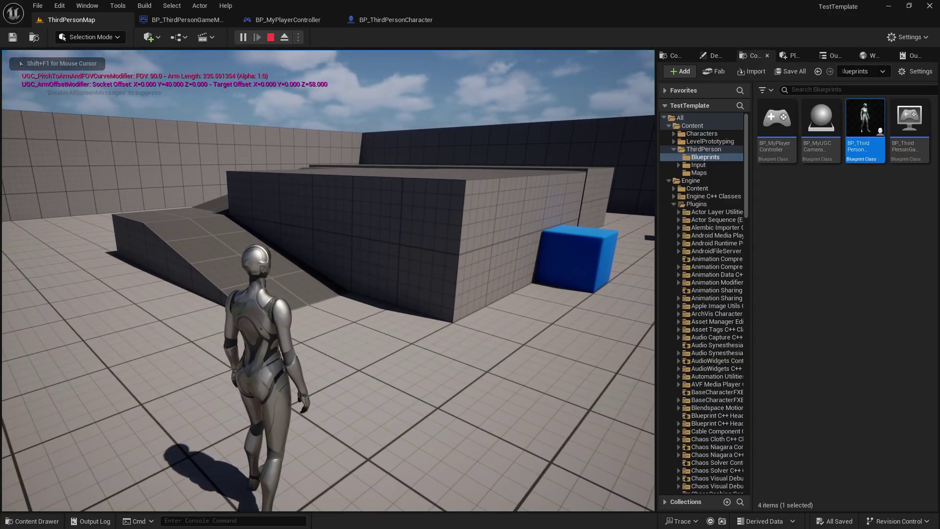
pyautogui.press('d')
pyautogui.press('w')
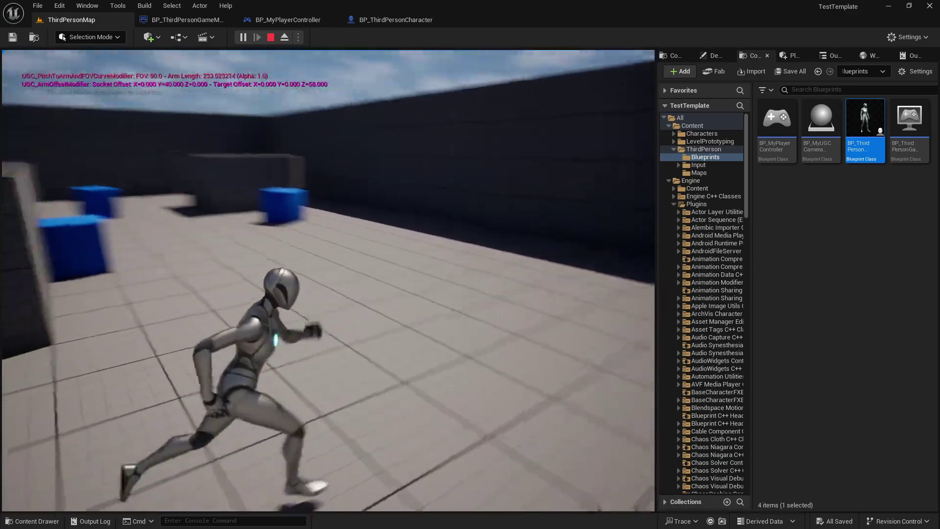
pyautogui.press('w')
pyautogui.press('a')
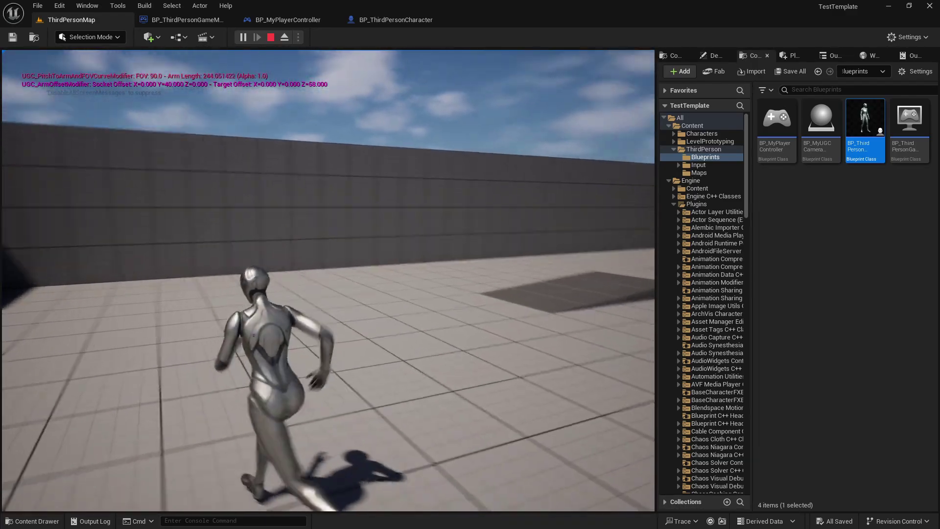
pyautogui.press('w')
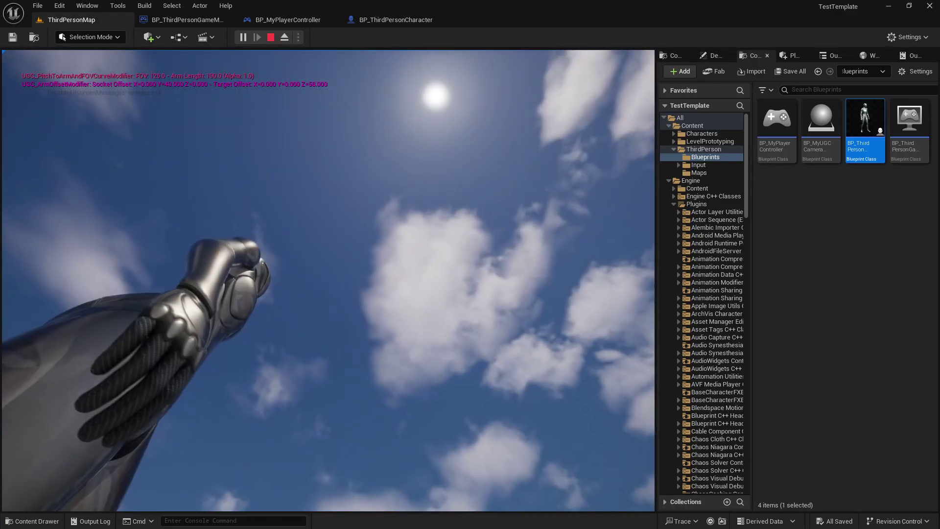
pyautogui.moveTo(328, 281)
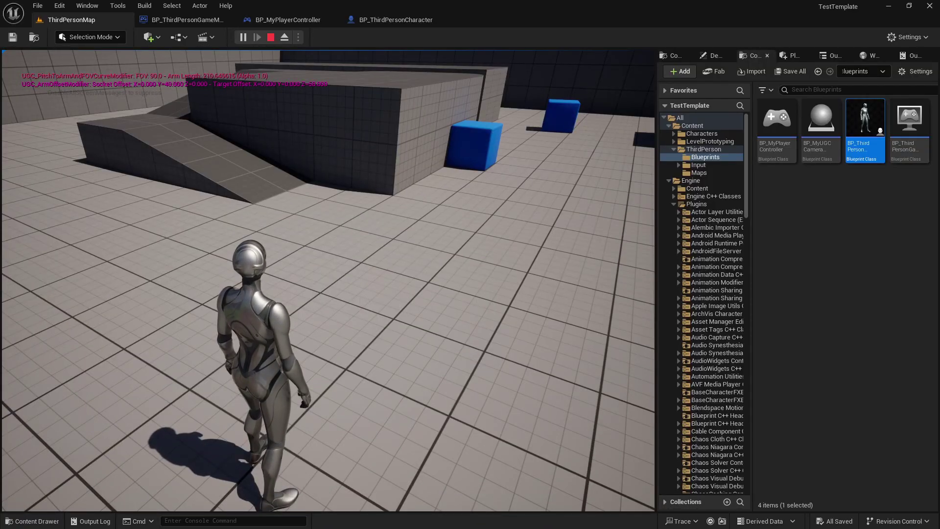
pyautogui.press('Escape')
# - In IMC_Default, add a UGC Camera Turn Rate Modifier to IA_Look's Gamepad Right Thumbstick 2D-Axis mapping and close the asset
pyautogui.click(698, 165)
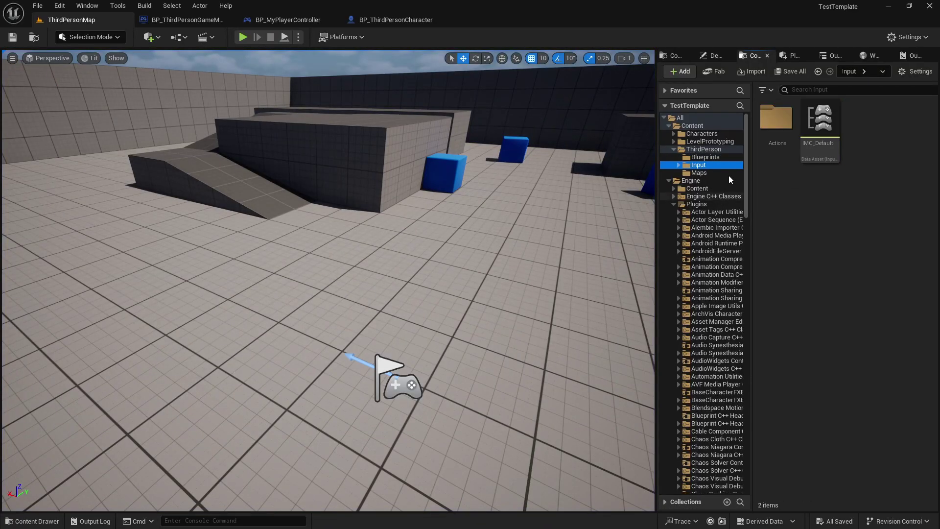
pyautogui.doubleClick(817, 147)
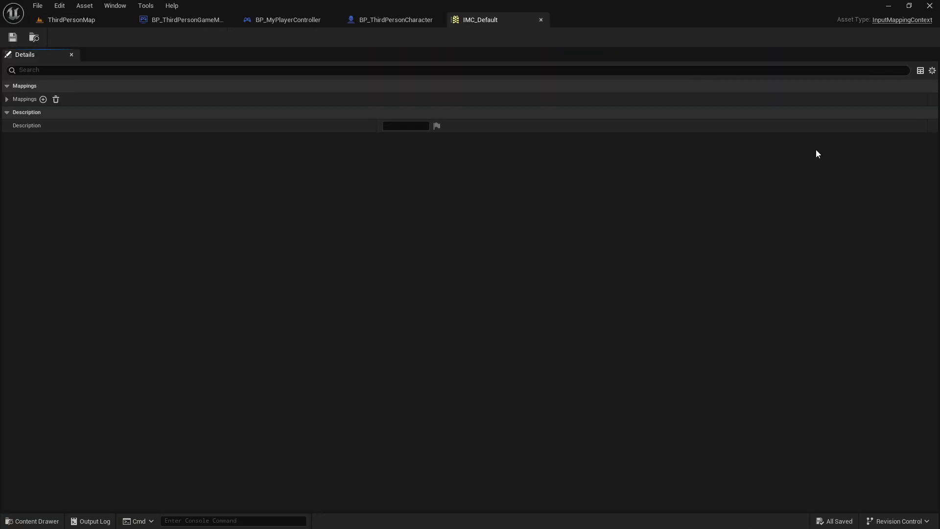
pyautogui.click(7, 99)
pyautogui.click(15, 139)
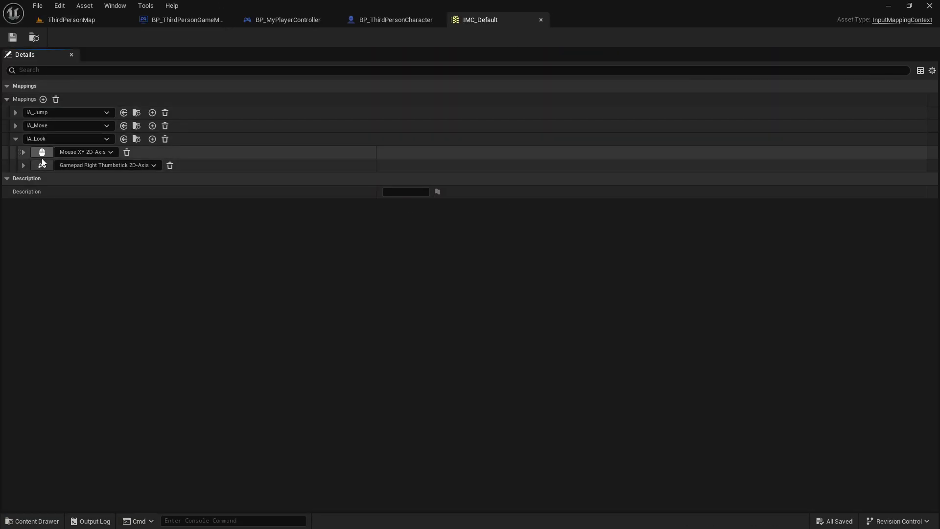
pyautogui.click(23, 166)
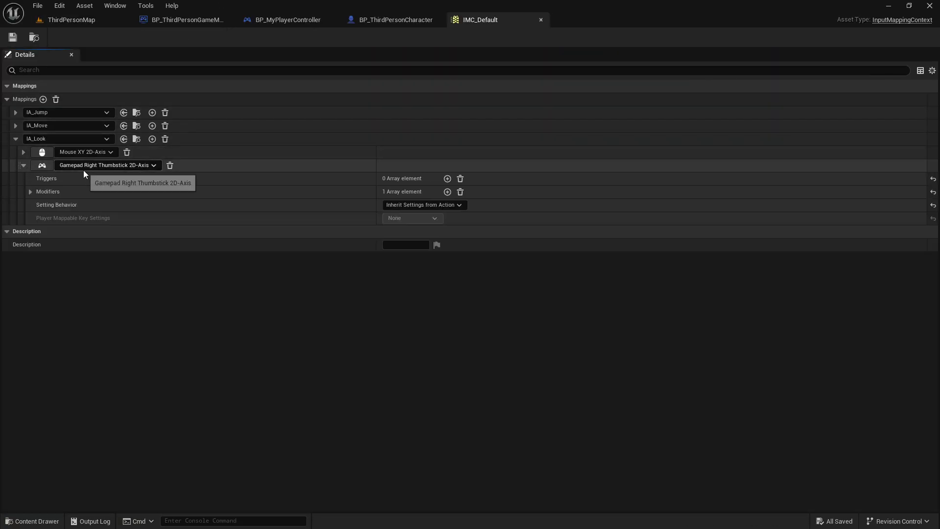
pyautogui.click(447, 192)
pyautogui.click(443, 220)
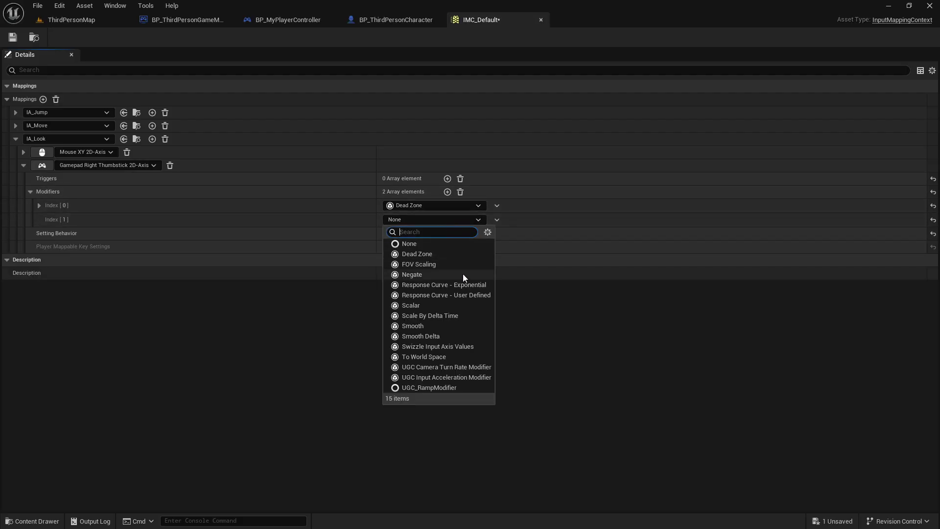
pyautogui.click(479, 367)
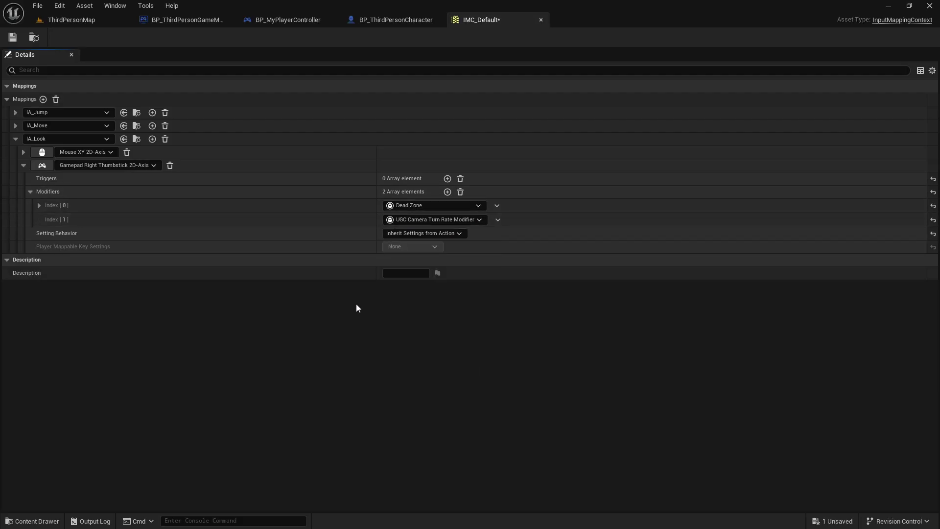
pyautogui.middleClick(478, 18)
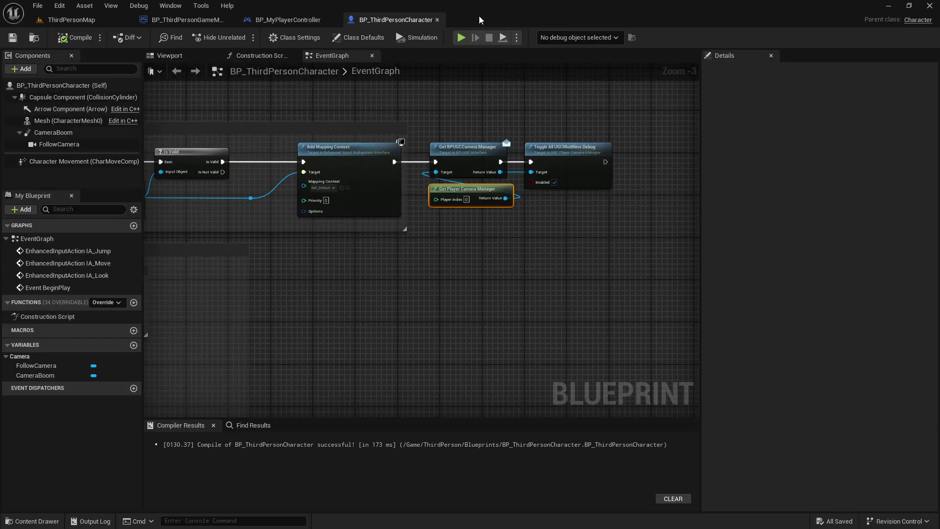
# - Add the UGC camera interface to the implemented interfaces in the BP_ThirdPersonCharacter class settings
pyautogui.click(318, 38)
pyautogui.click(814, 301)
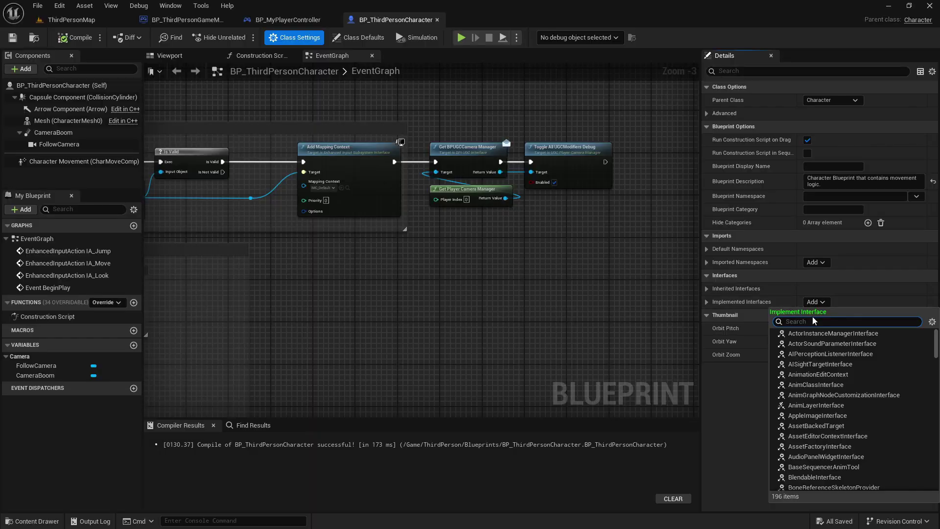
pyautogui.write('ugc')
pyautogui.click(821, 345)
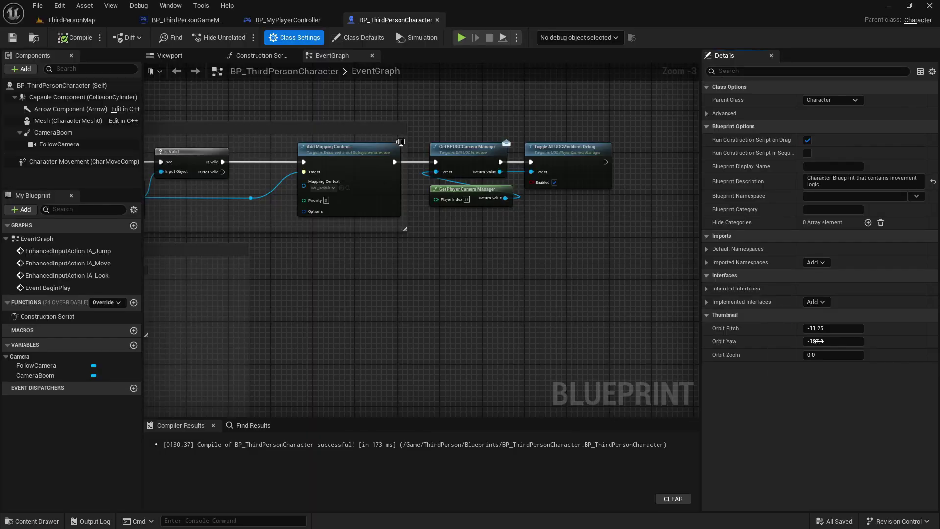
# - Open the GetRotationInput interface function and add a Get IA_Look action value node to its graph
pyautogui.click(7, 330)
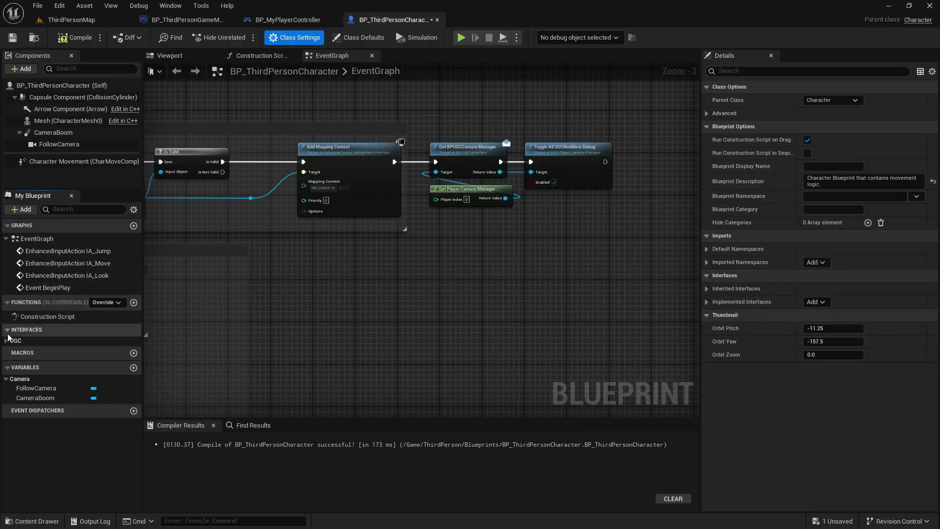
pyautogui.click(7, 341)
pyautogui.click(11, 350)
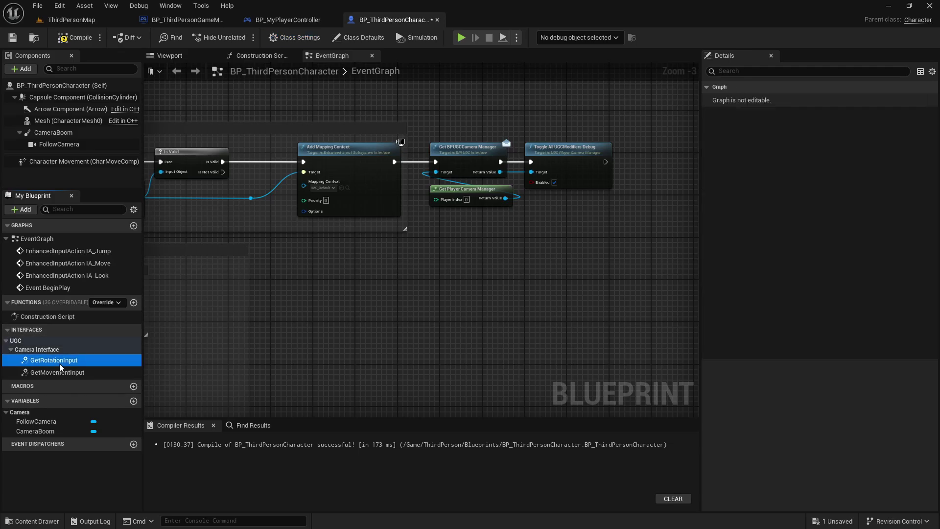
pyautogui.doubleClick(59, 364)
pyautogui.rightClick(306, 287)
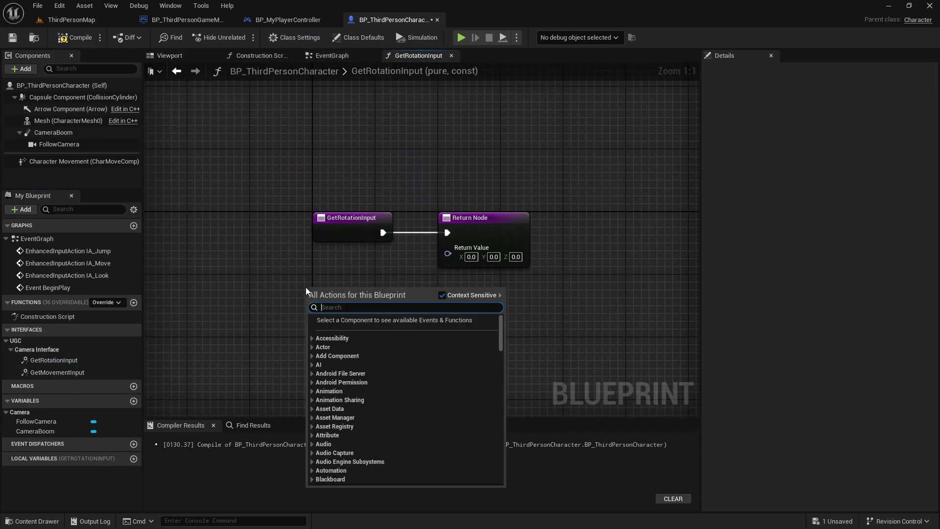
pyautogui.write('ia_')
pyautogui.press('Down')
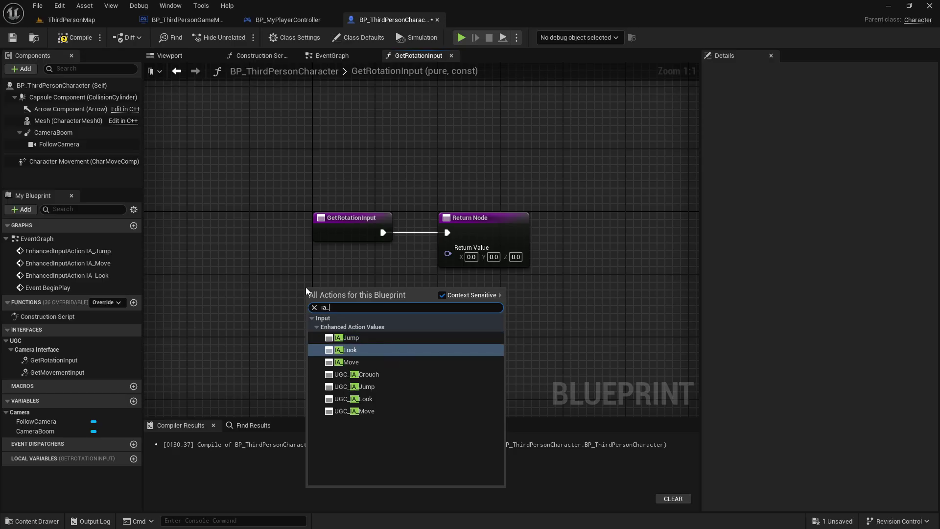
pyautogui.press('Return')
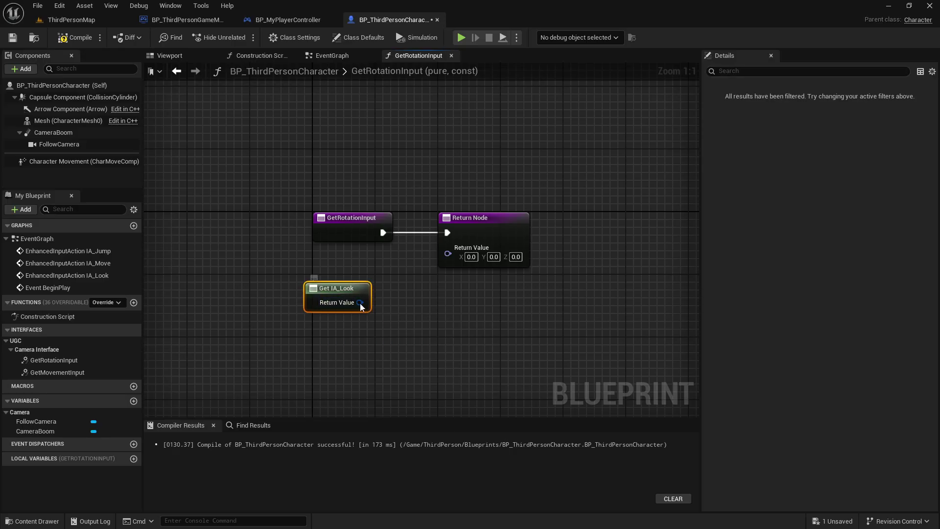
# - Split the IA_Look and return value pins, connecting X to Return Value Z (Yaw) and Y to Return Value Y (Pitch)
pyautogui.rightClick(360, 303)
pyautogui.click(397, 354)
pyautogui.rightClick(449, 255)
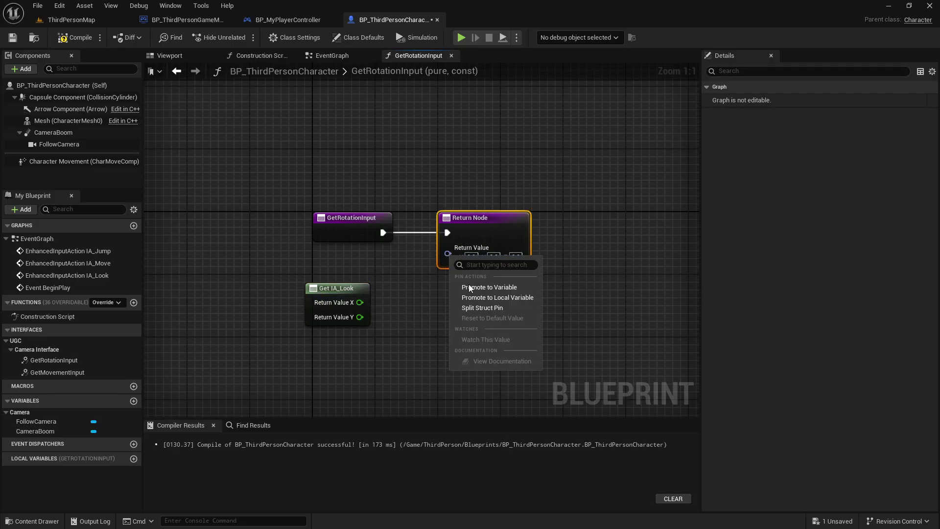
pyautogui.click(493, 308)
pyautogui.moveTo(360, 303); pyautogui.dragTo(386, 298)
pyautogui.moveTo(463, 289); pyautogui.dragTo(463, 289)
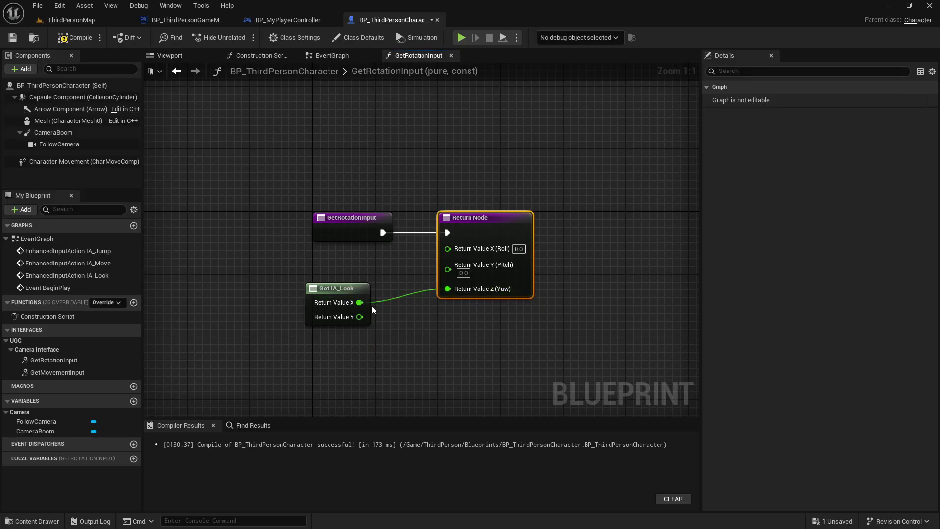
pyautogui.moveTo(360, 317); pyautogui.dragTo(449, 265)
# - Open the GetMovementInput interface function and add a Get IA_Move action value node to its graph
pyautogui.doubleClick(66, 371)
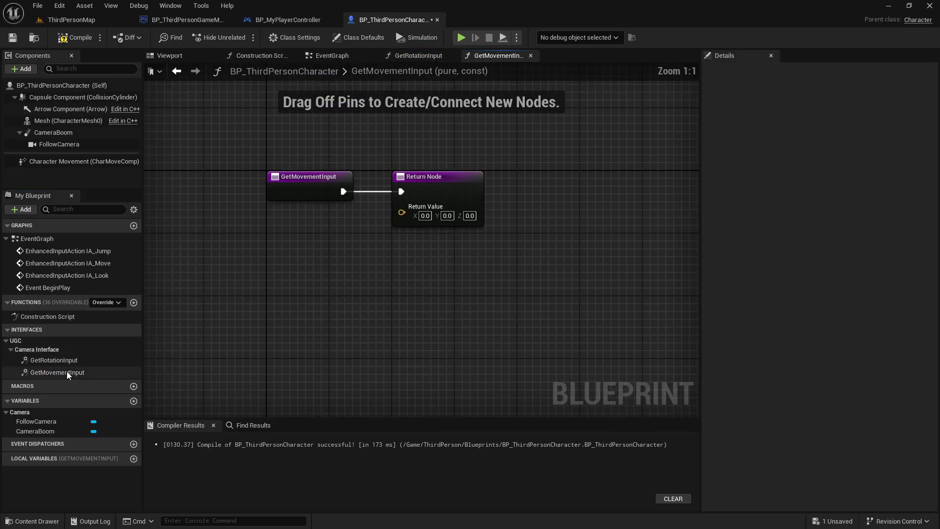
pyautogui.rightClick(316, 301)
pyautogui.write('ia_move')
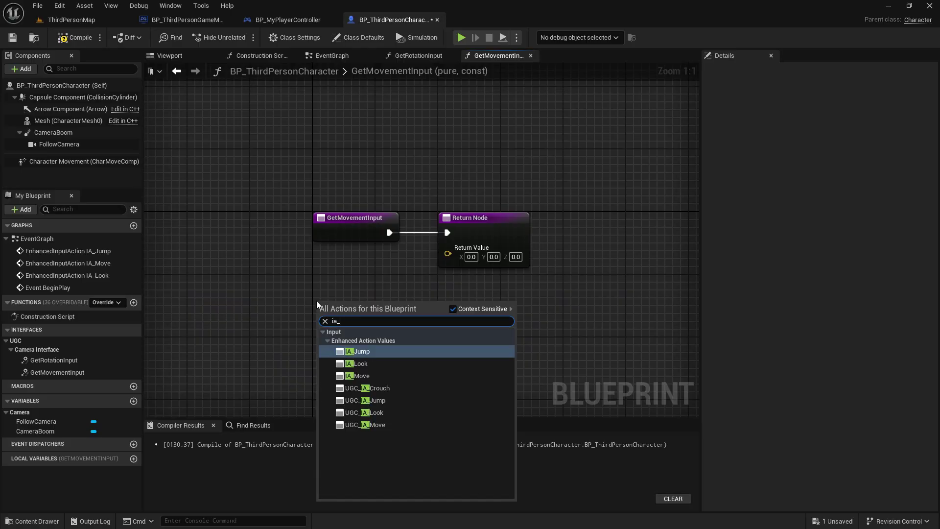
pyautogui.press('Return')
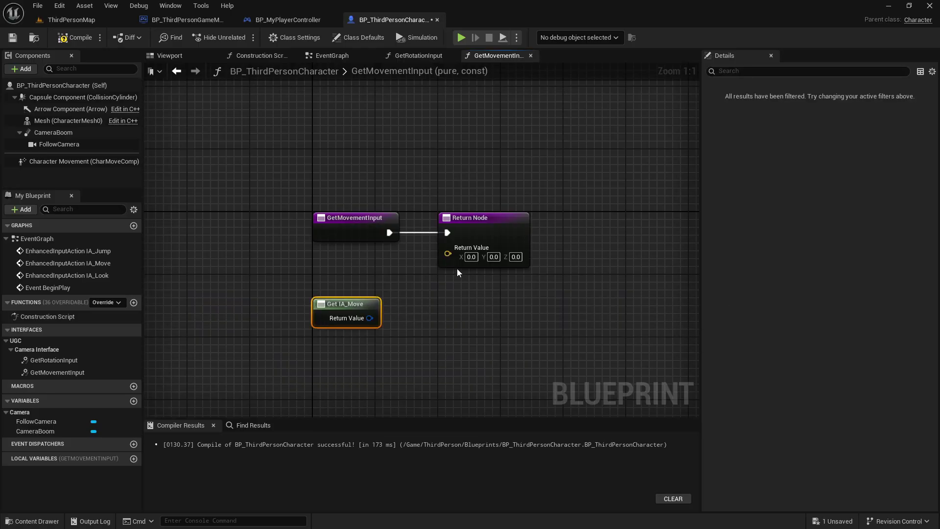
# - Split the IA_Move and return value pins, connect X to Return Value X and Y to Return Value Y, and compile
pyautogui.rightClick(448, 253)
pyautogui.click(477, 306)
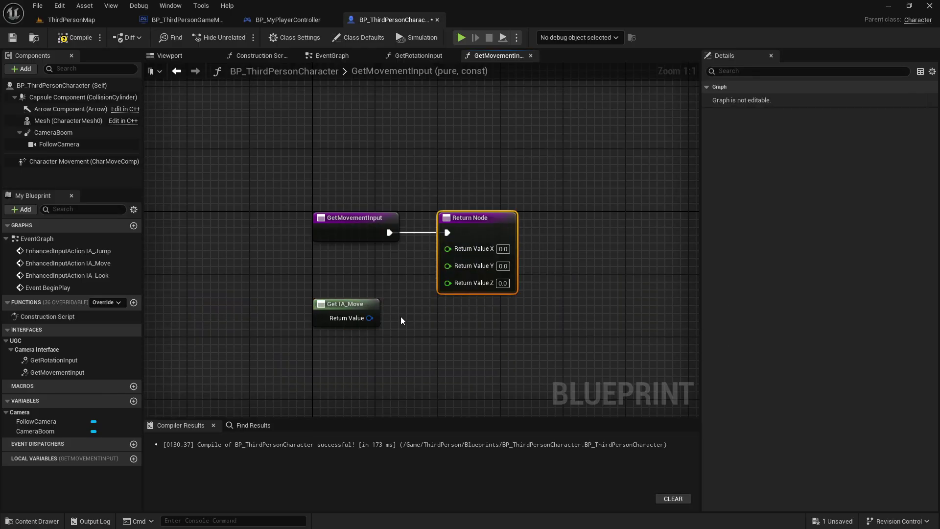
pyautogui.rightClick(372, 317)
pyautogui.click(401, 360)
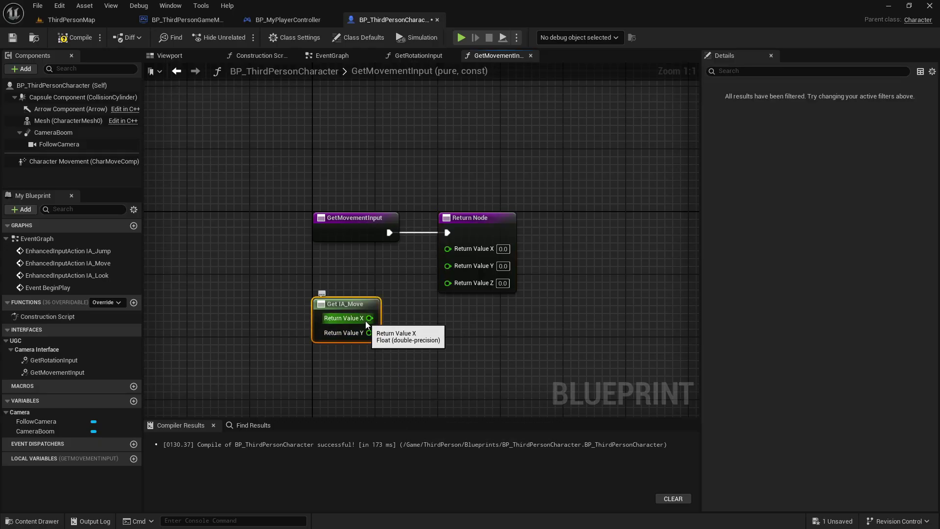
pyautogui.moveTo(366, 321); pyautogui.dragTo(448, 247)
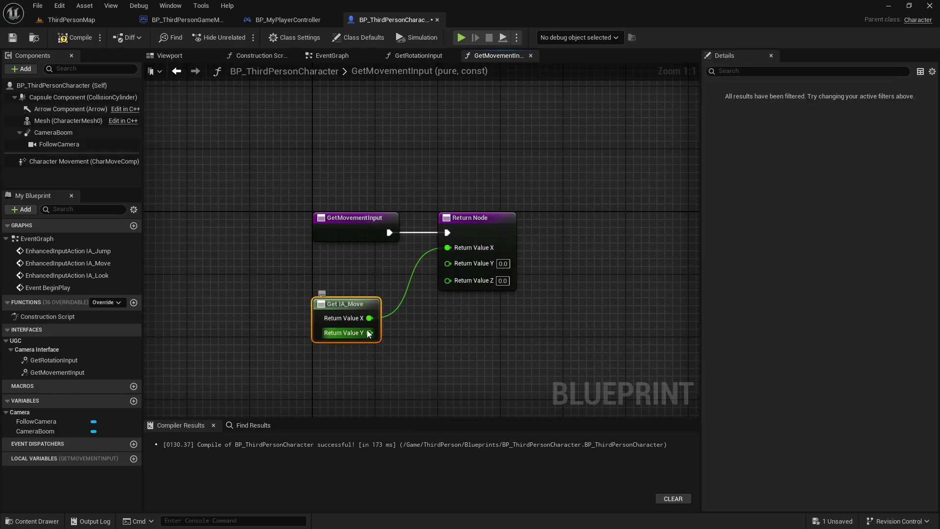
pyautogui.moveTo(370, 333); pyautogui.dragTo(449, 263)
pyautogui.click(75, 36)
# - Play ThirdPersonMap to test the camera's rotation and movement behaviour, and end the play session
pyautogui.click(84, 22)
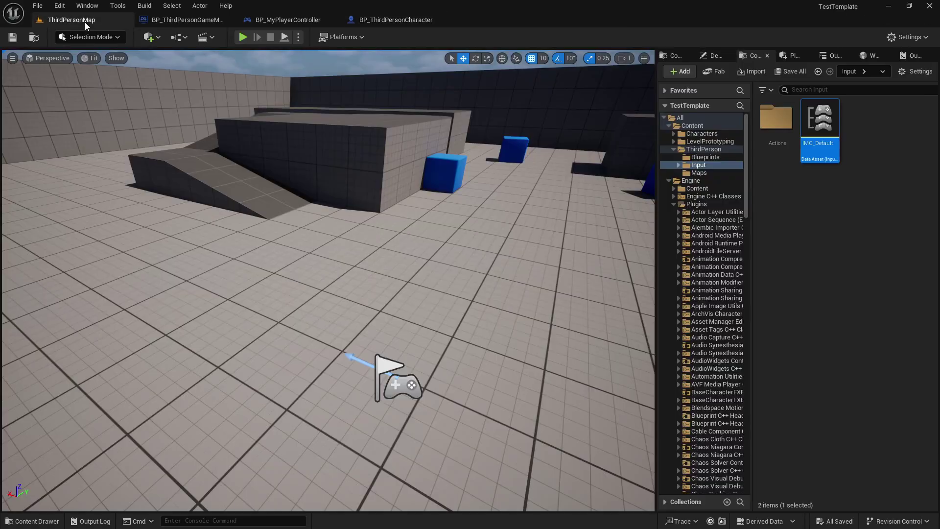
pyautogui.click(244, 37)
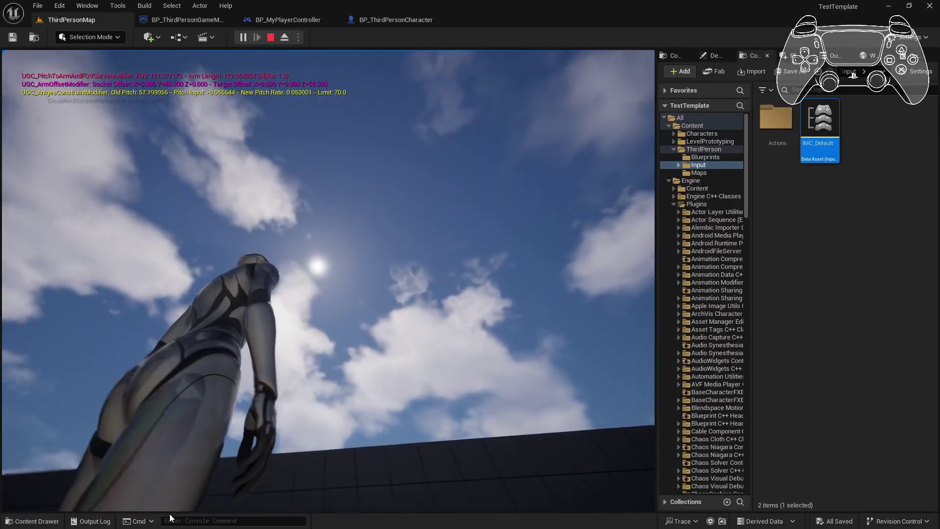
pyautogui.press('Escape')
# - In BP_ThirdPersonCharacter, add a BP UGCSpring Arm Component, attach it to the Capsule Component and parent FollowCamera to it
pyautogui.click(398, 19)
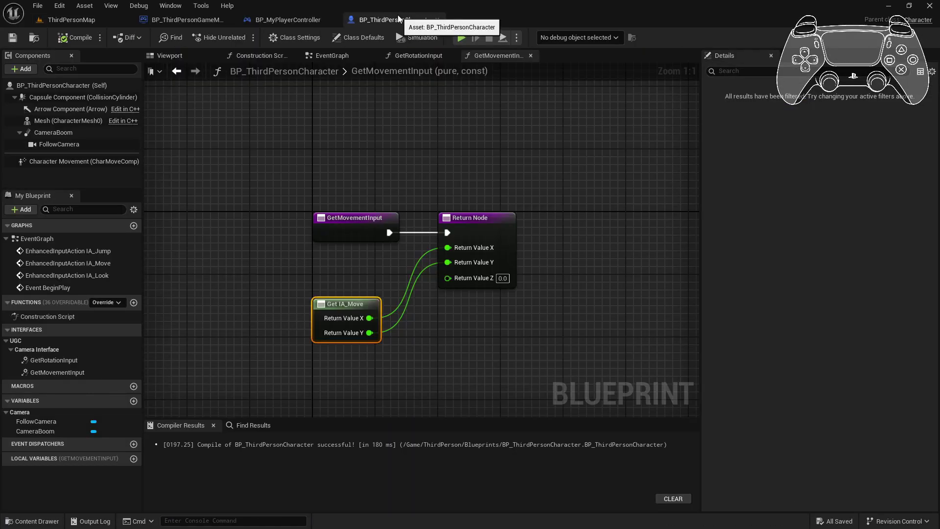
pyautogui.click(68, 133)
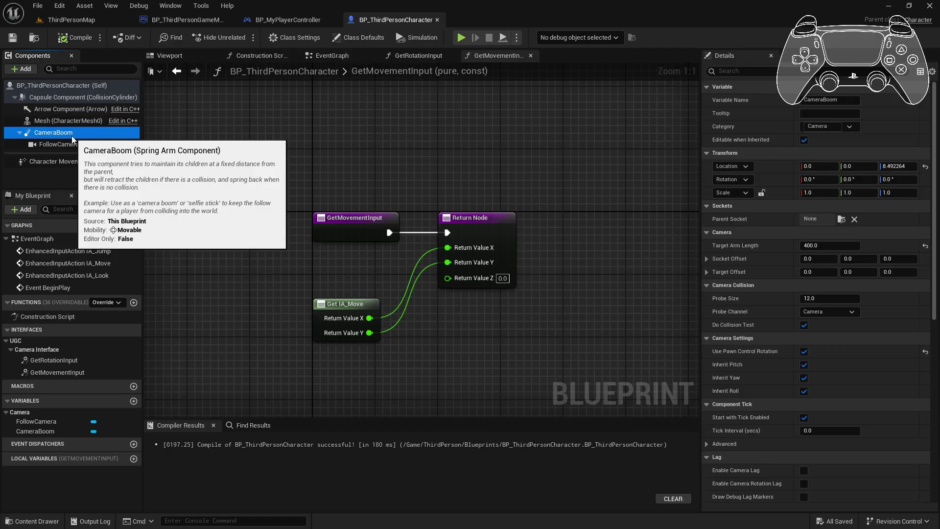
pyautogui.click(181, 57)
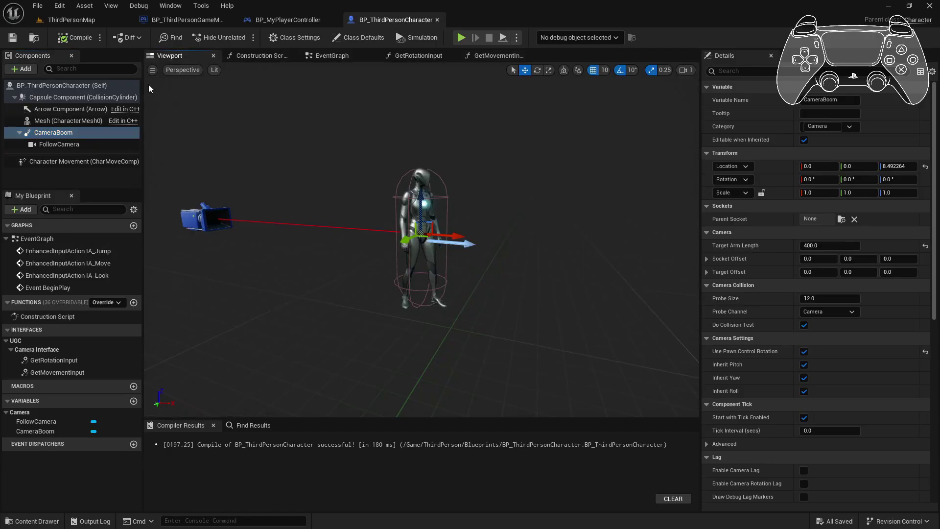
pyautogui.click(24, 69)
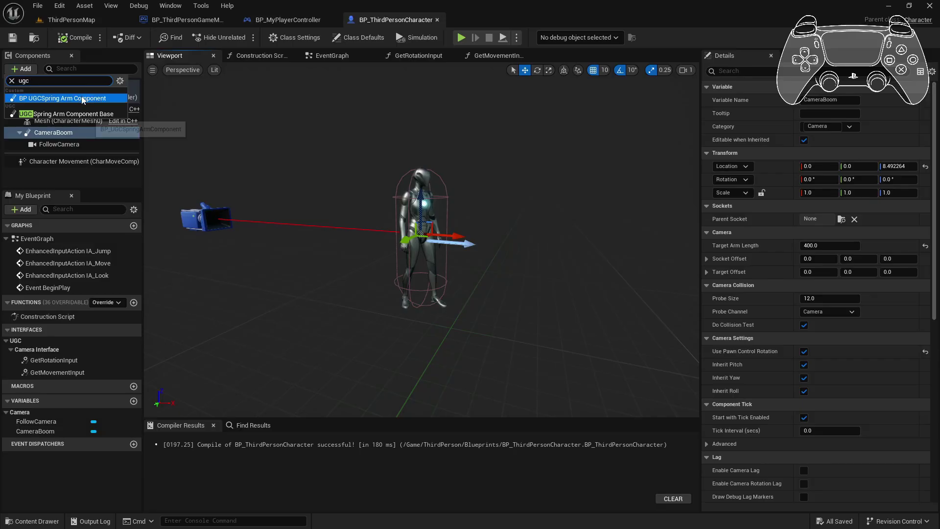
pyautogui.click(49, 99)
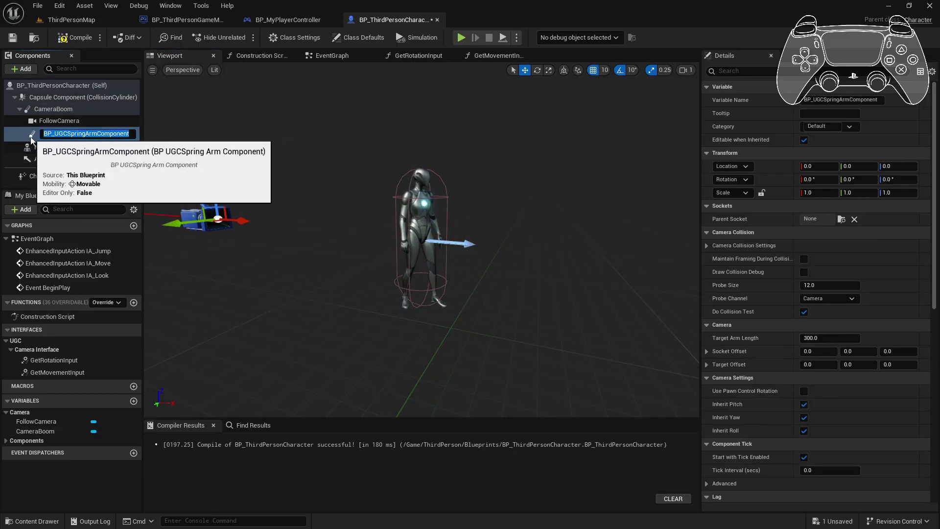
pyautogui.press('Return')
pyautogui.moveTo(50, 130); pyautogui.dragTo(52, 107)
pyautogui.moveTo(60, 144); pyautogui.dragTo(66, 109)
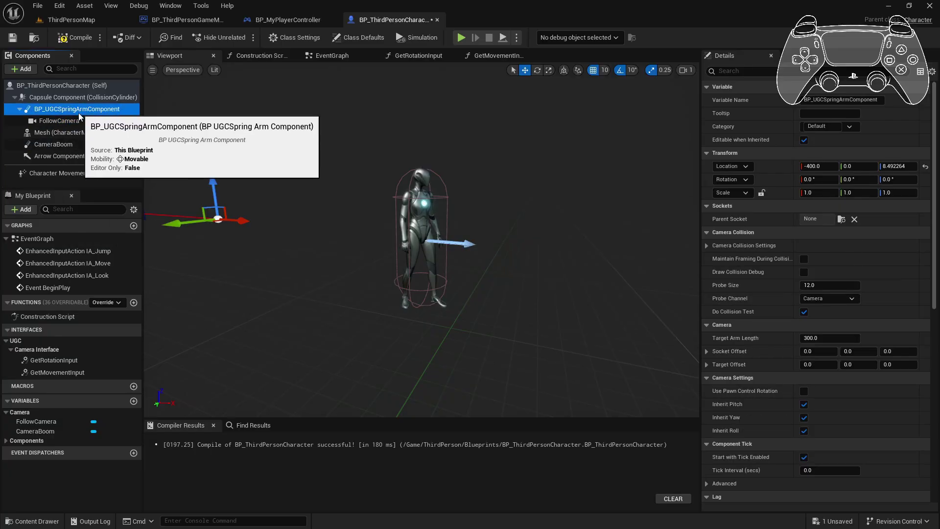
# - Delete the CameraBoom component and reset the UGC spring arm's location to its default
pyautogui.click(67, 144)
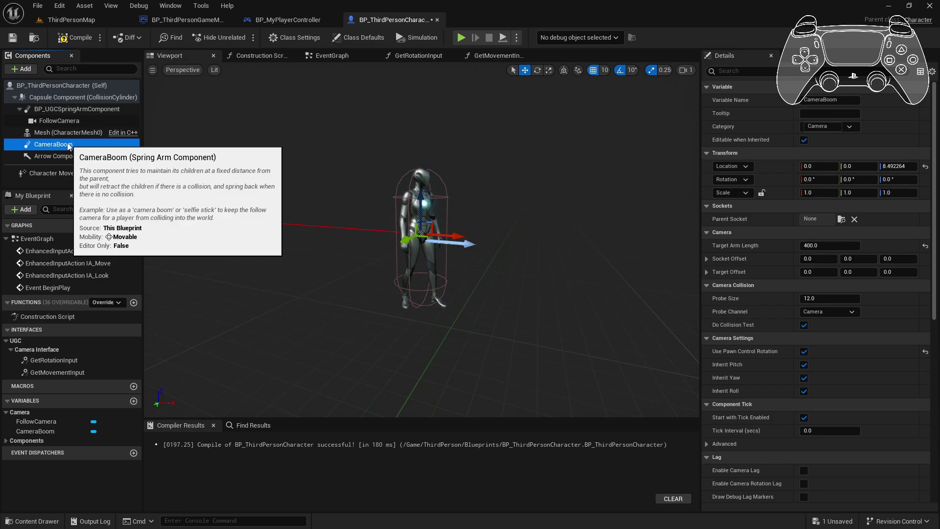
pyautogui.press('Delete')
pyautogui.click(61, 133)
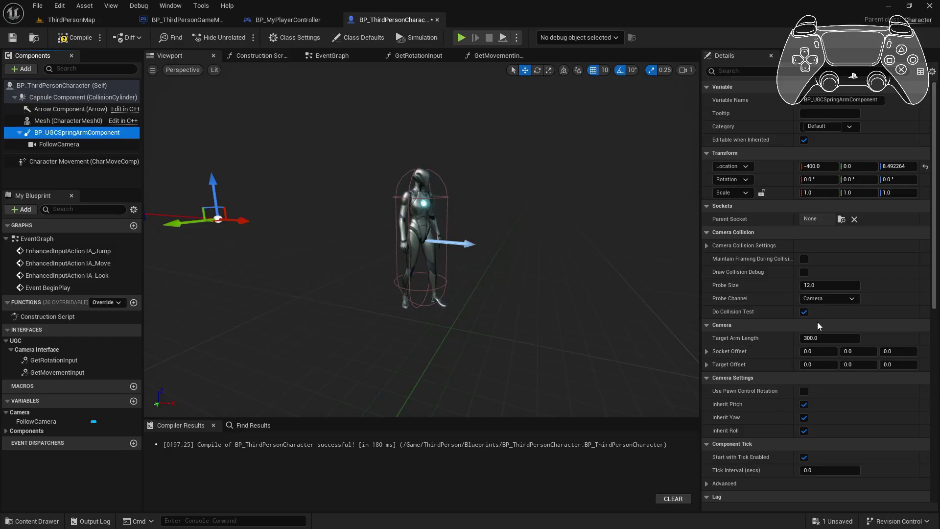
pyautogui.click(925, 166)
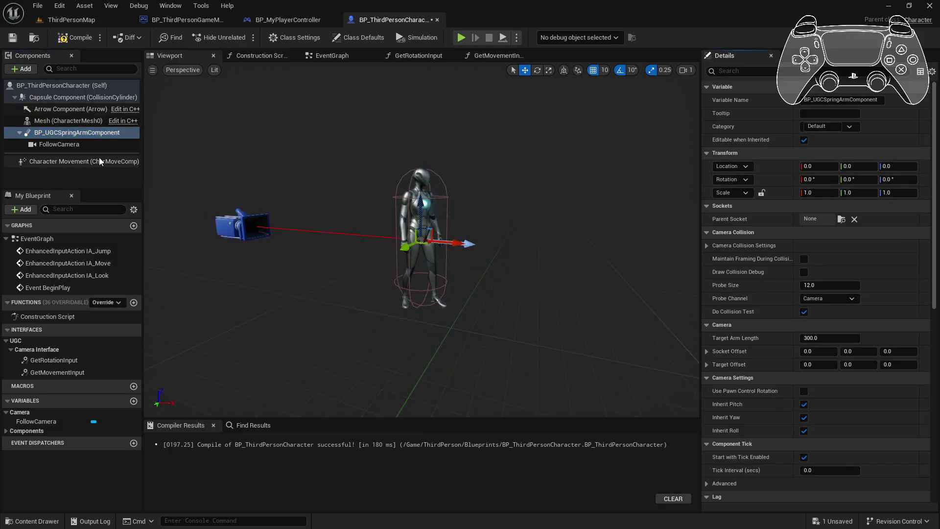
# - Set the UGC spring arm's Socket Offset Y to 48 and its Target Offset Z to 55
pyautogui.click(85, 146)
pyautogui.click(86, 135)
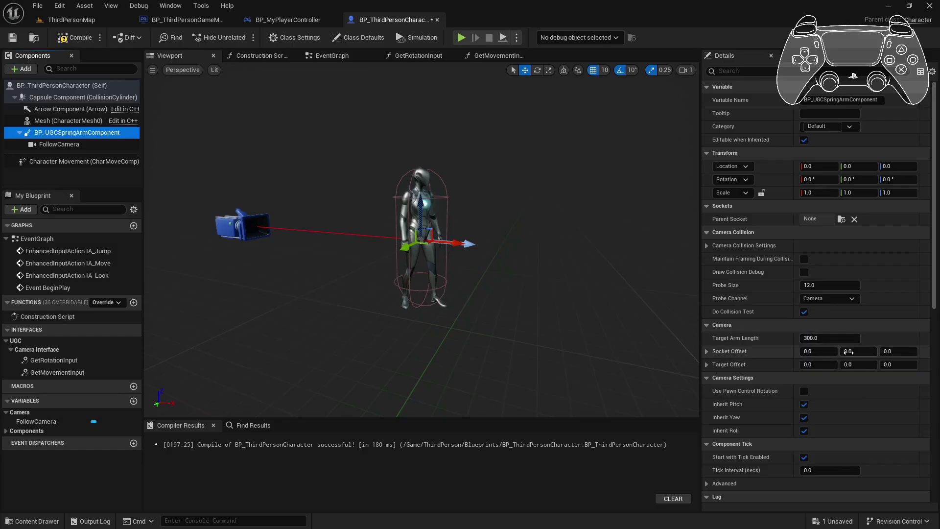
pyautogui.click(866, 353)
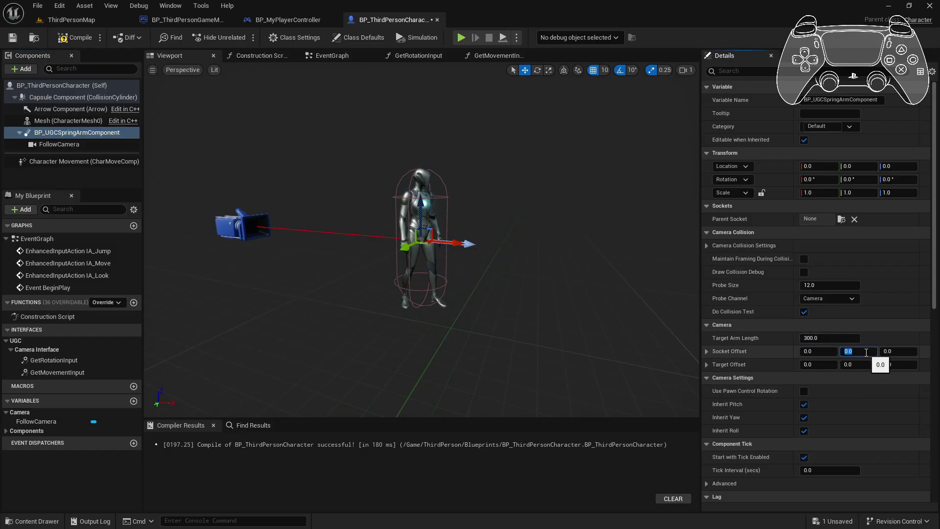
pyautogui.press('Tab')
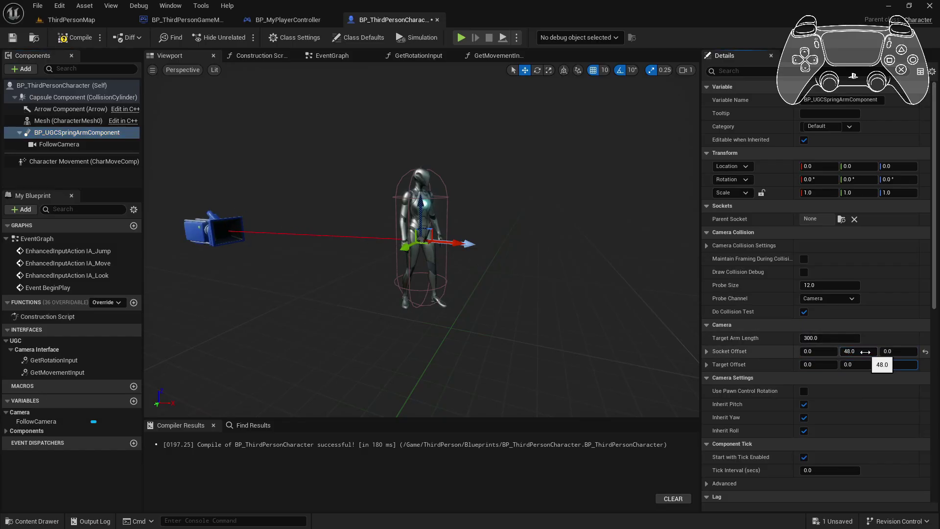
pyautogui.write('55')
pyautogui.press('Return')
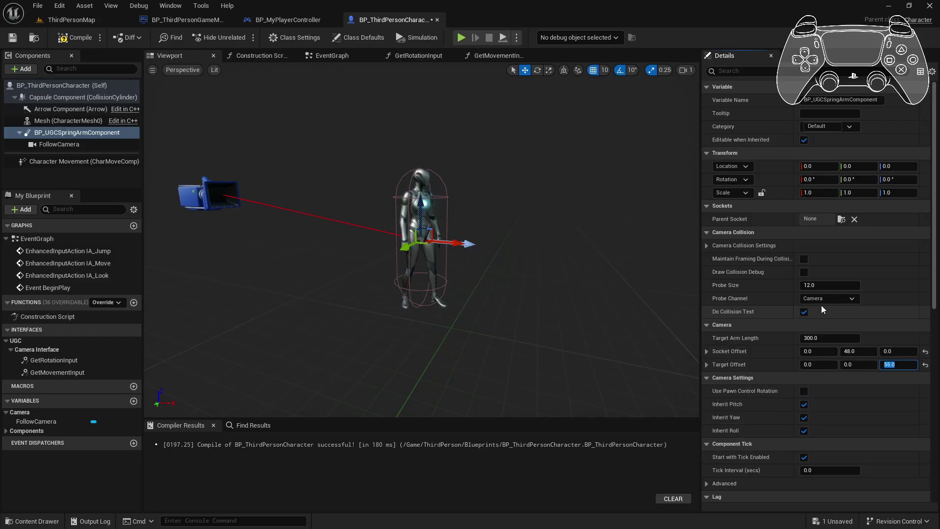
# - On the spring arm, enable Draw Collision Debug, Use Pawn Control Rotation and Camera Lag with a lag speed of 8, and compile
pyautogui.click(803, 275)
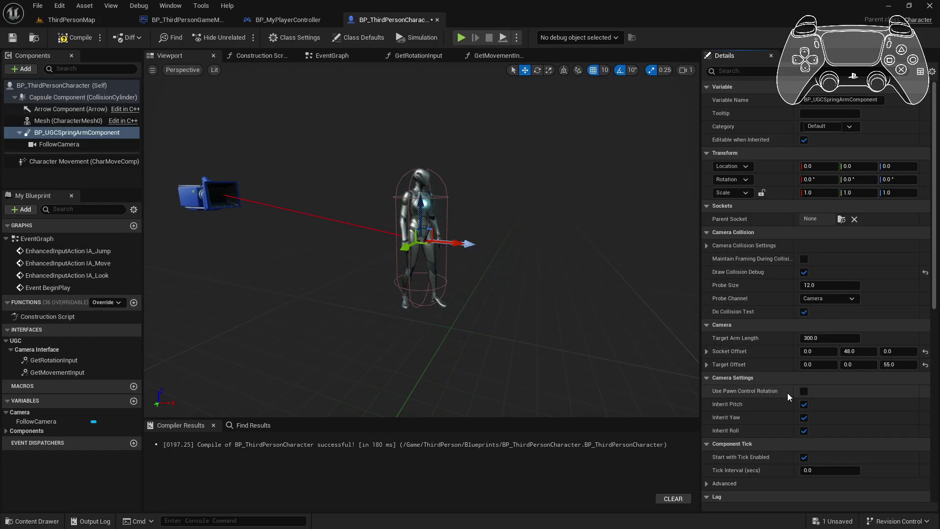
pyautogui.scroll(-4, 765, 397)
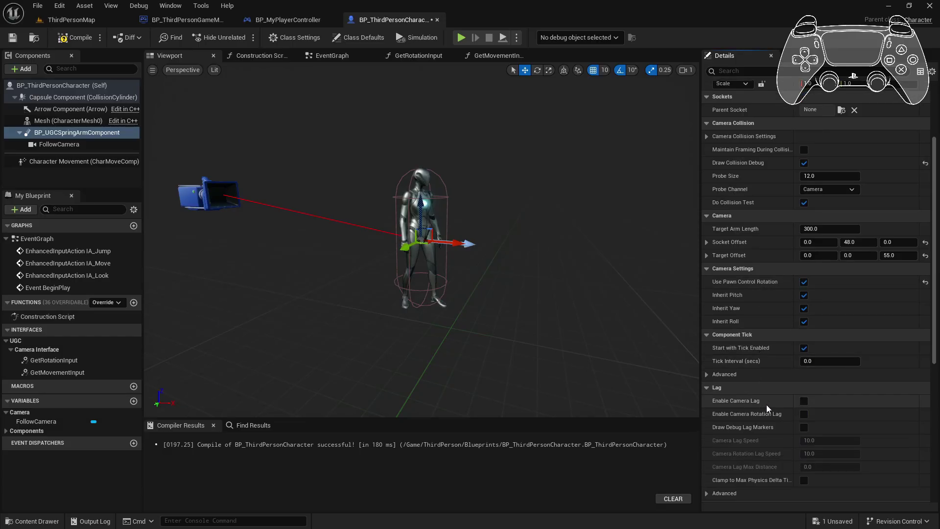
pyautogui.click(804, 401)
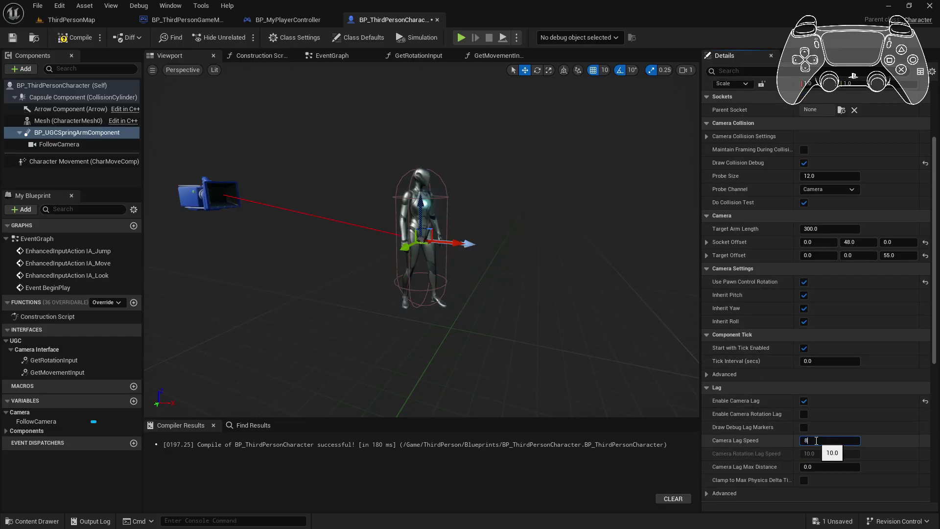
pyautogui.click(69, 36)
# - Rename the BP_UGCSpringArmComponent component to UGCSpringArm
pyautogui.doubleClick(81, 126)
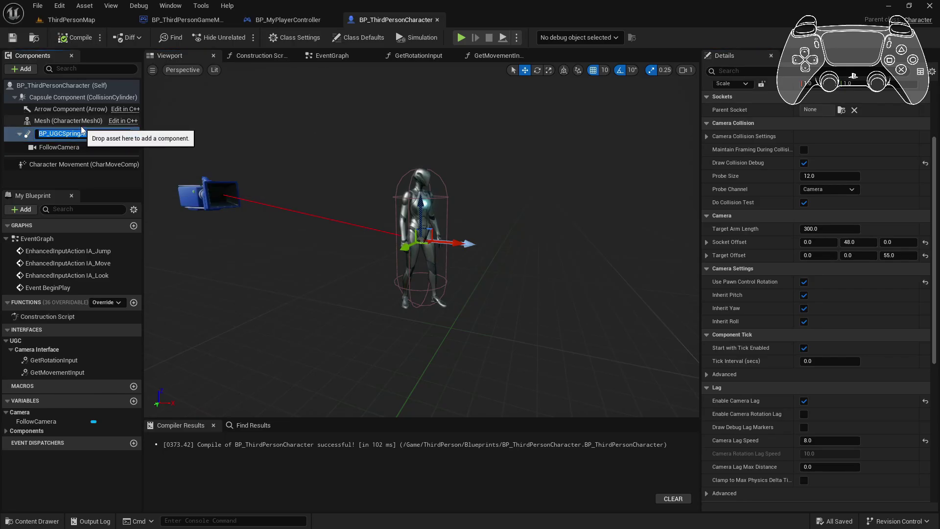
pyautogui.write('UGC')
pyautogui.press('Return')
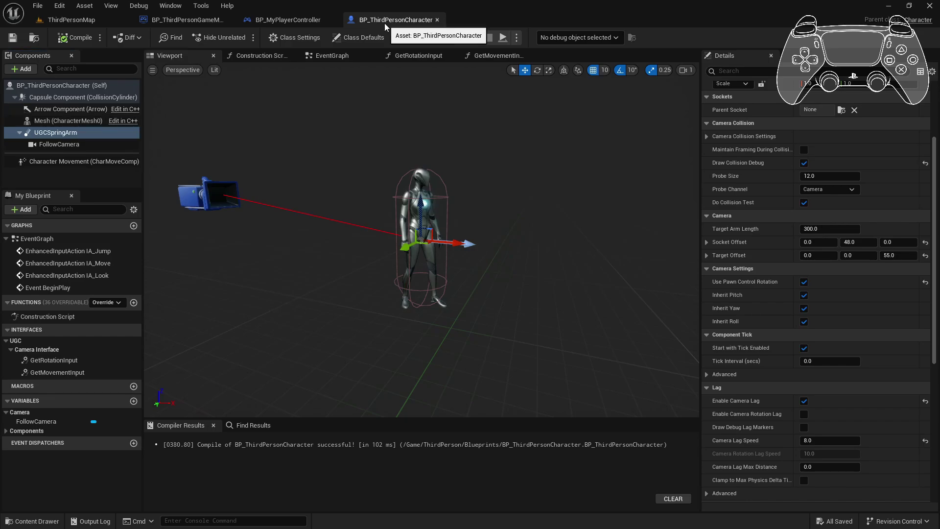
# - In the spring arm's Camera Collision Settings, set Penetration Blend in Time to 0.05 and Blend Out Time to 0.5, and compile
pyautogui.click(706, 136)
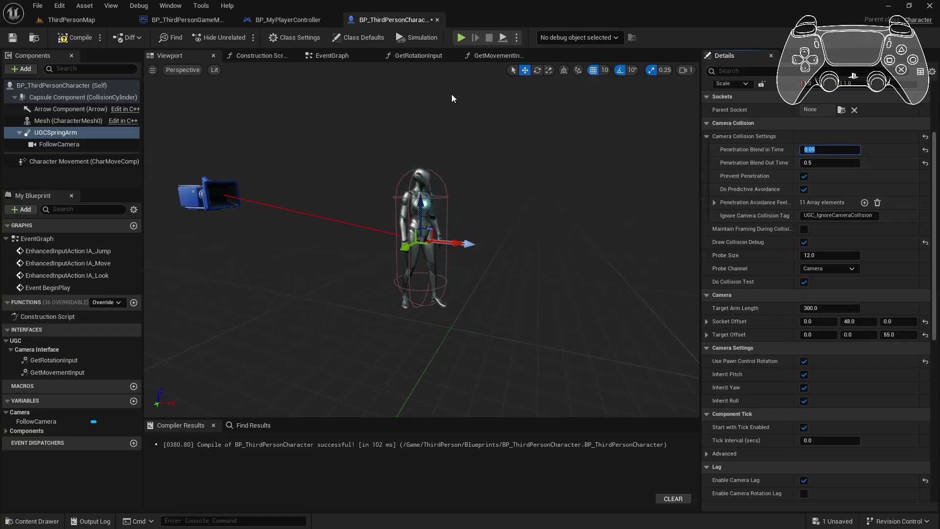
pyautogui.click(89, 40)
# - Play ThirdPersonMap to check the spring arm's camera collision near the walls, and end the play session
pyautogui.click(92, 24)
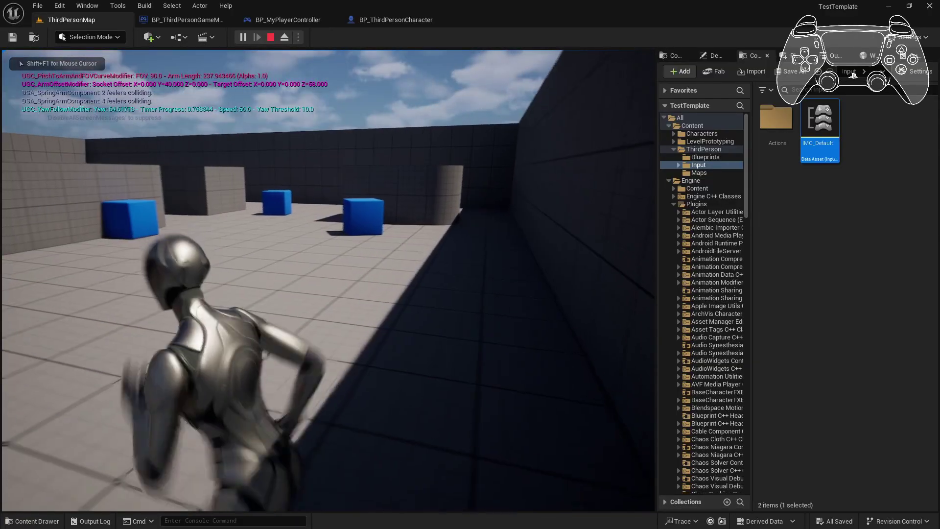
pyautogui.press('d')
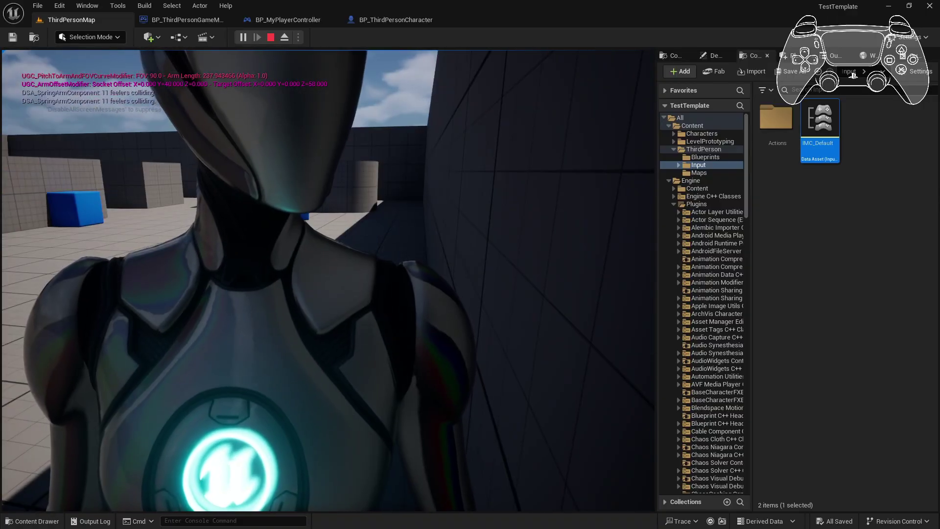
pyautogui.press('Escape')
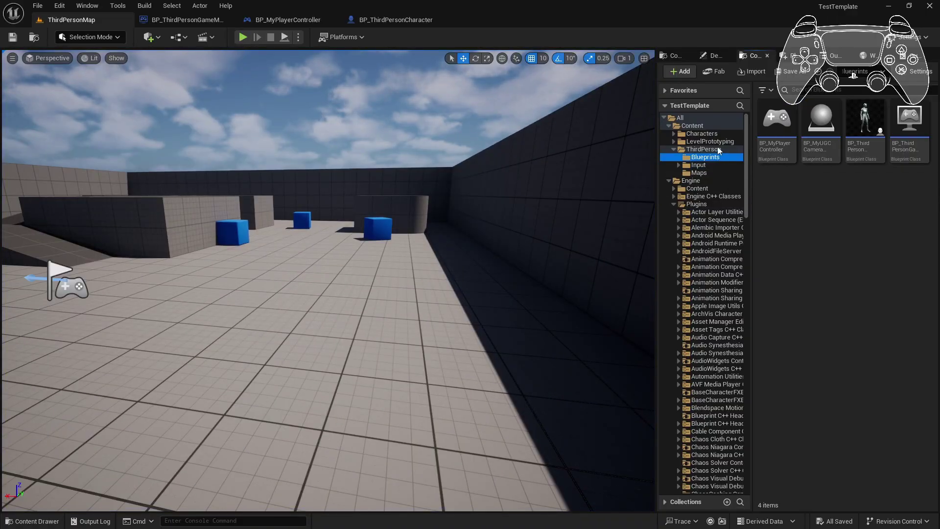
# - Open the M_Mannequin material from the Materials folder under Characters/Mannequins
pyautogui.click(704, 133)
pyautogui.doubleClick(820, 120)
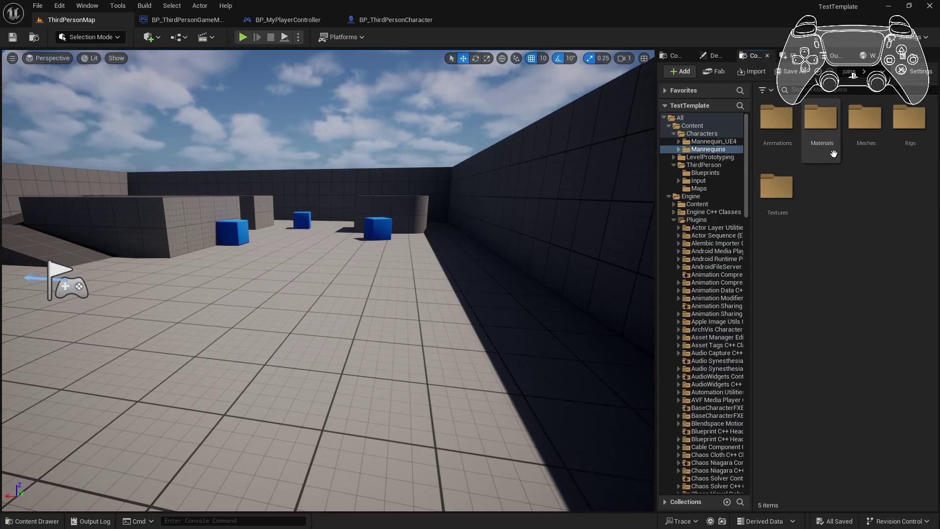
pyautogui.click(868, 146)
pyautogui.doubleClick(868, 146)
pyautogui.hotkey('alt', 'Left')
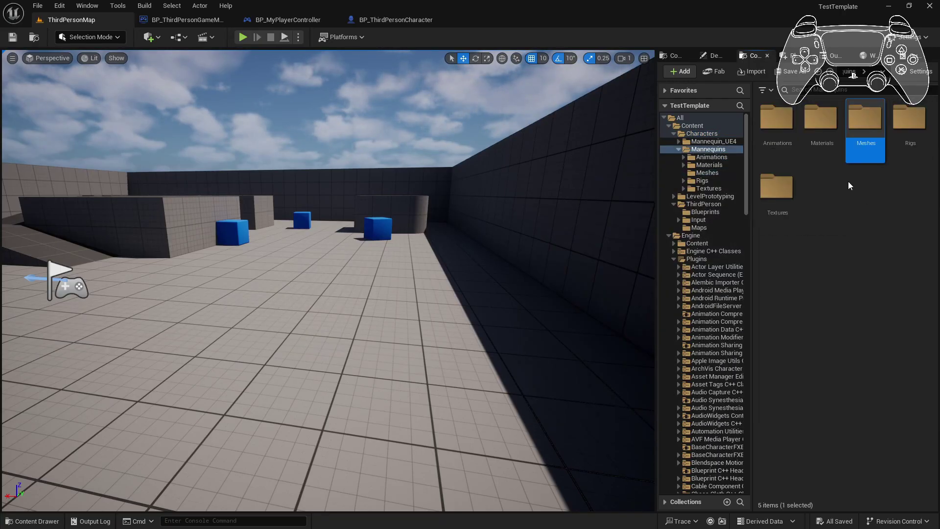
pyautogui.click(807, 155)
pyautogui.doubleClick(808, 155)
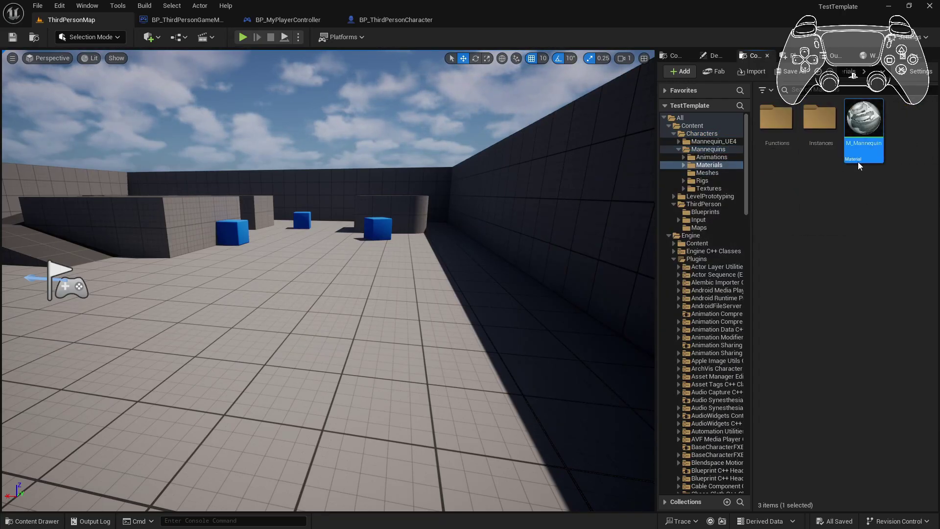
pyautogui.doubleClick(863, 132)
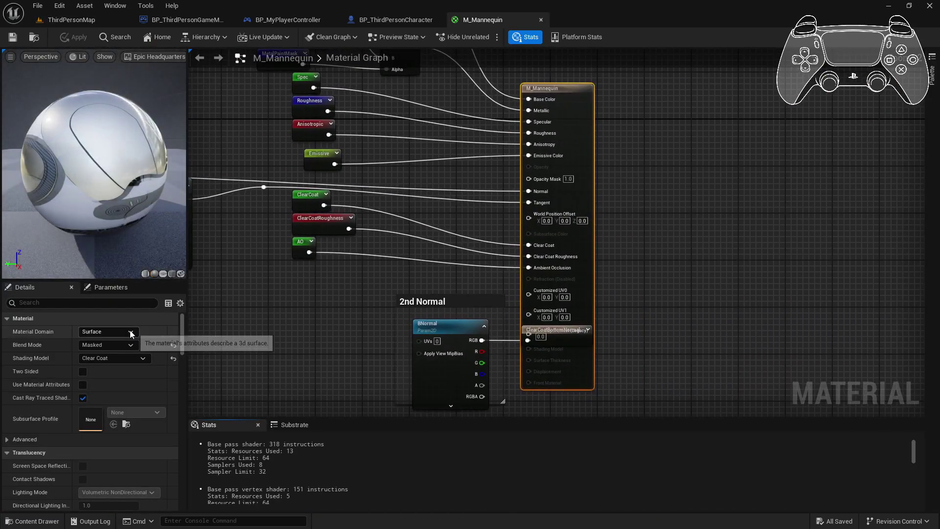
# - Add an MF_CameraDithering_Whole node to the masked M_Mannequin material, connect its Result to Opacity Mask, and save the material
pyautogui.click(131, 334)
pyautogui.click(121, 331)
pyautogui.click(119, 345)
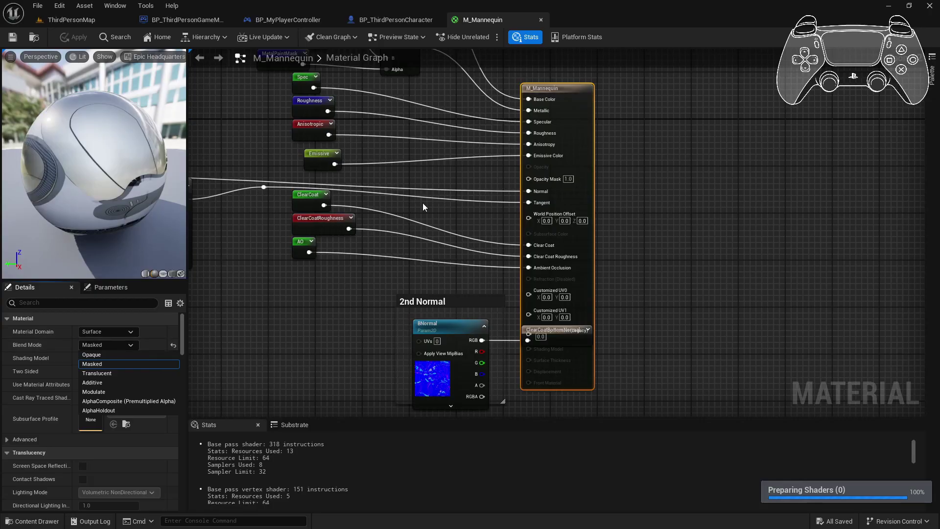
pyautogui.click(441, 188)
pyautogui.rightClick(448, 178)
pyautogui.write('dither')
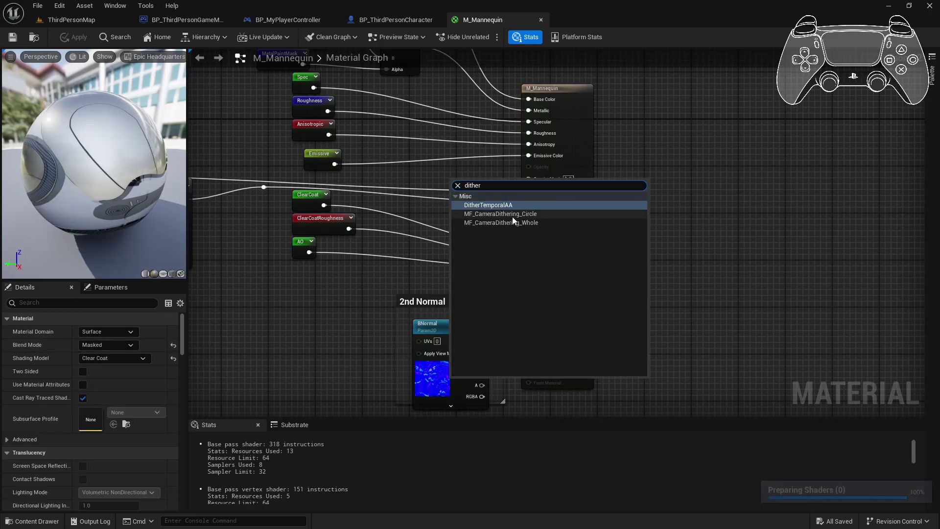
pyautogui.click(509, 222)
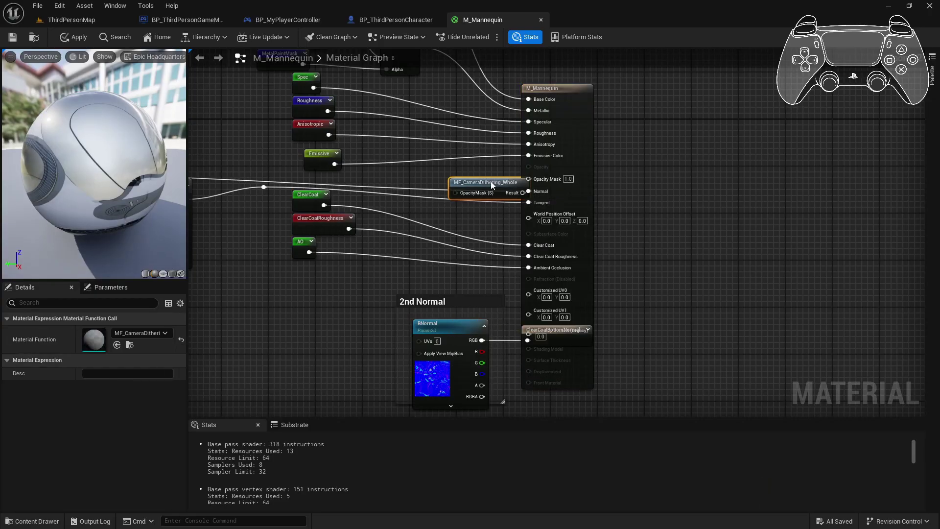
pyautogui.moveTo(491, 181); pyautogui.dragTo(538, 181)
pyautogui.click(17, 38)
pyautogui.click(13, 37)
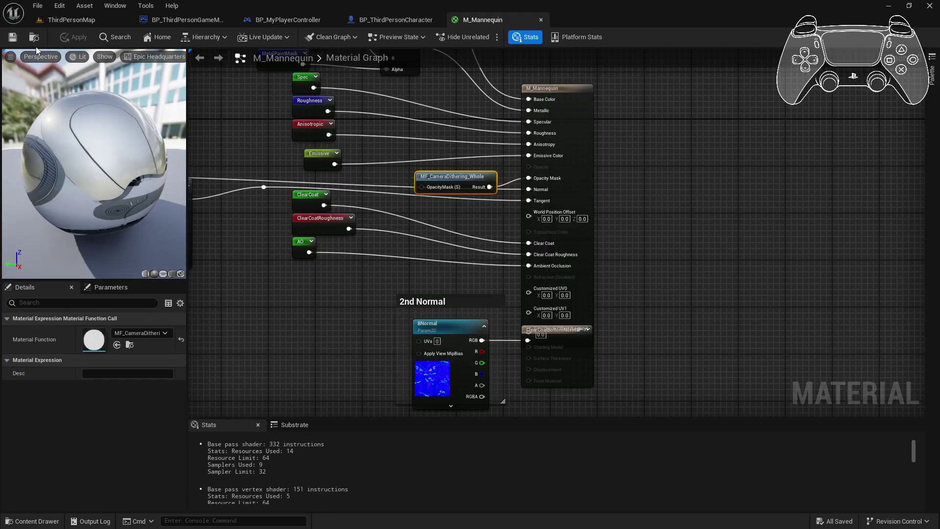
# - In BP_ThirdPersonCharacter, set the Capsule Component's collision preset to Custom and its Camera trace response to Ignore
pyautogui.click(346, 21)
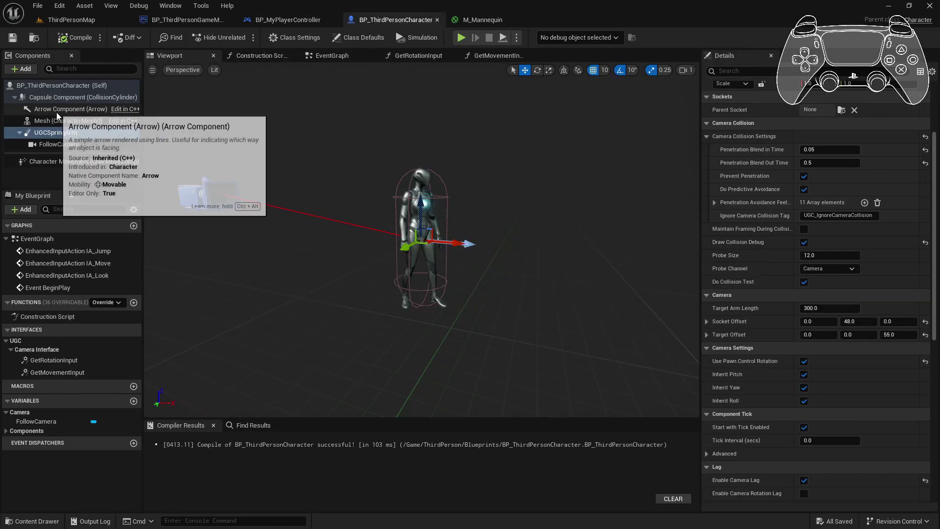
pyautogui.click(66, 98)
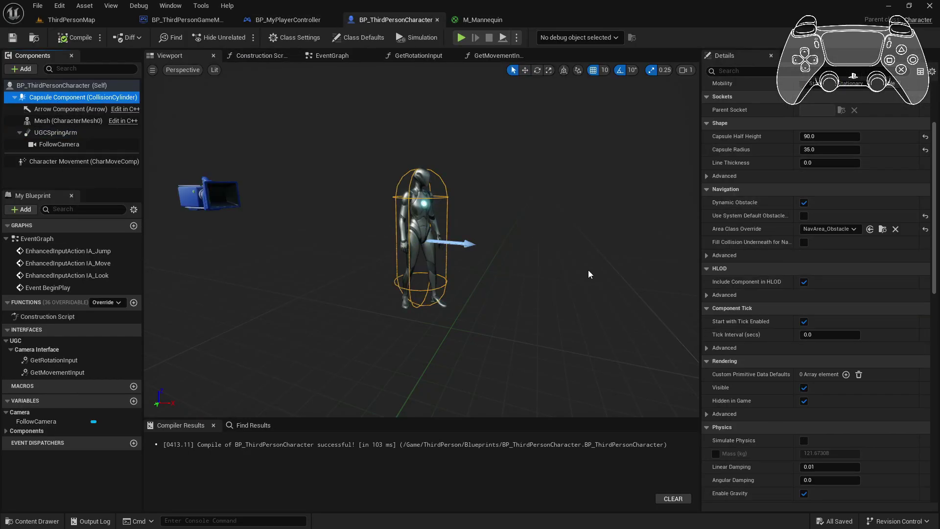
pyautogui.scroll(-10, 728, 301)
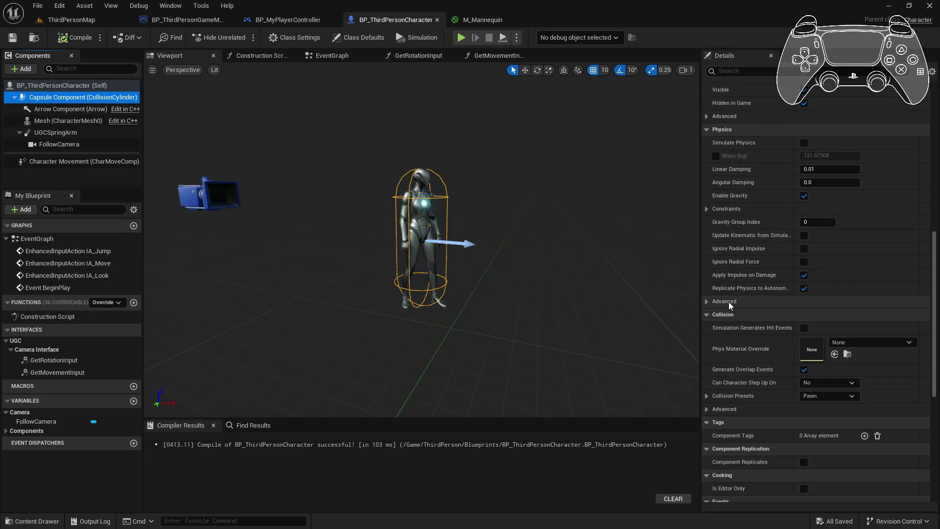
pyautogui.scroll(-4, 733, 302)
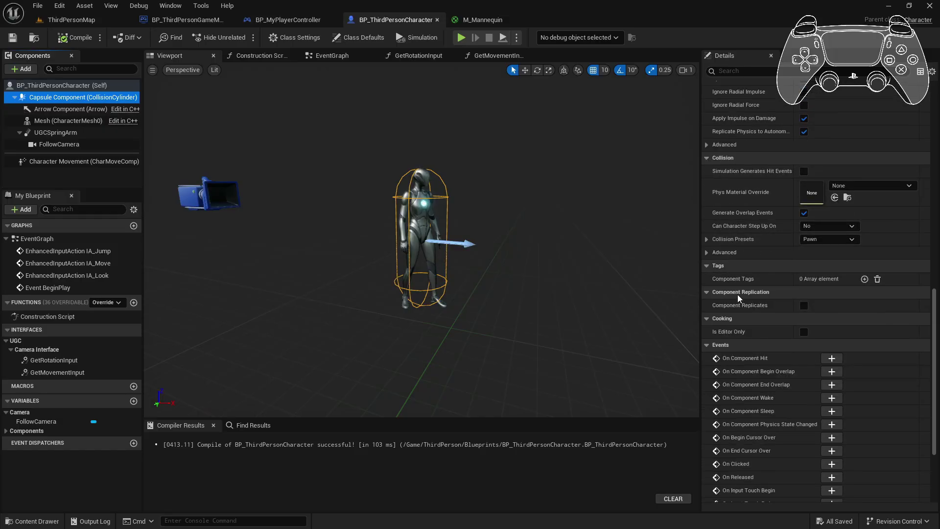
pyautogui.click(706, 238)
pyautogui.click(827, 240)
pyautogui.click(824, 252)
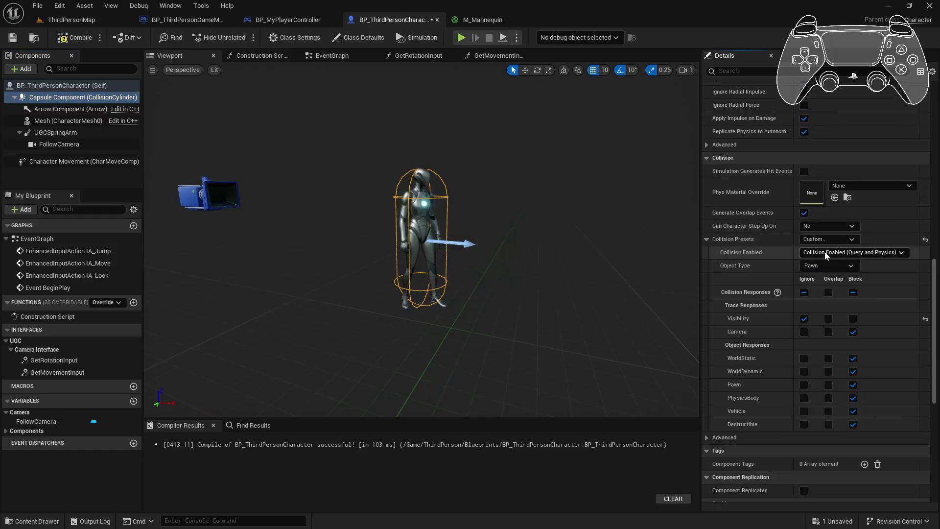
pyautogui.click(804, 334)
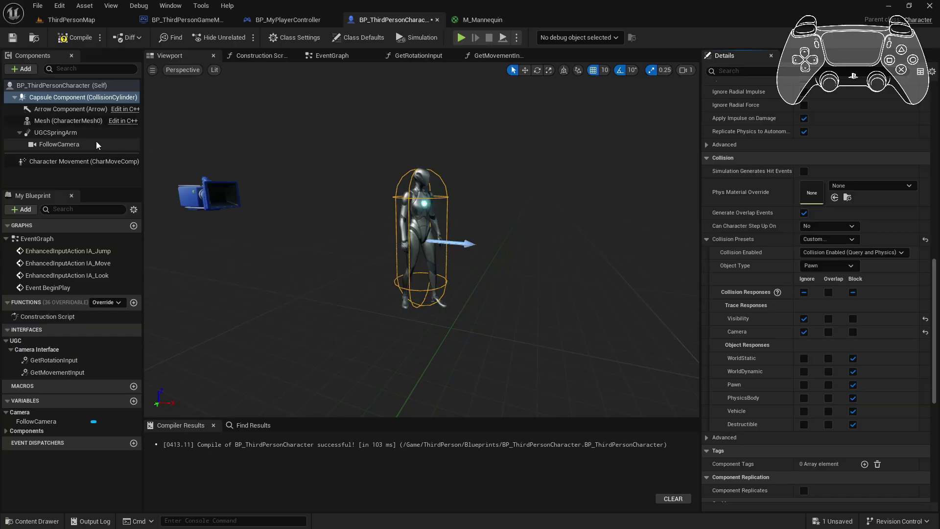
# - Set the character Mesh's collision preset to Custom with the Camera trace response on Overlap, and compile the Blueprint
pyautogui.click(58, 122)
pyautogui.scroll(-3, 776, 308)
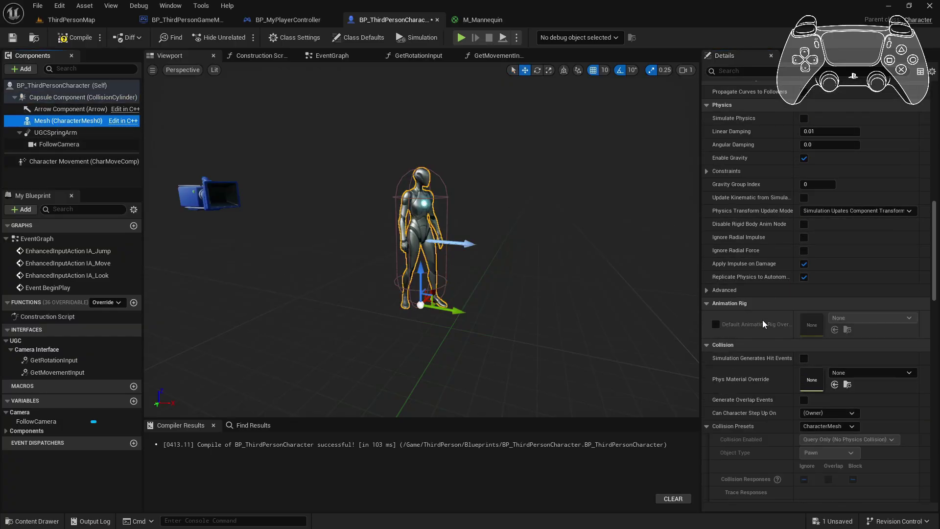
pyautogui.scroll(-2, 762, 324)
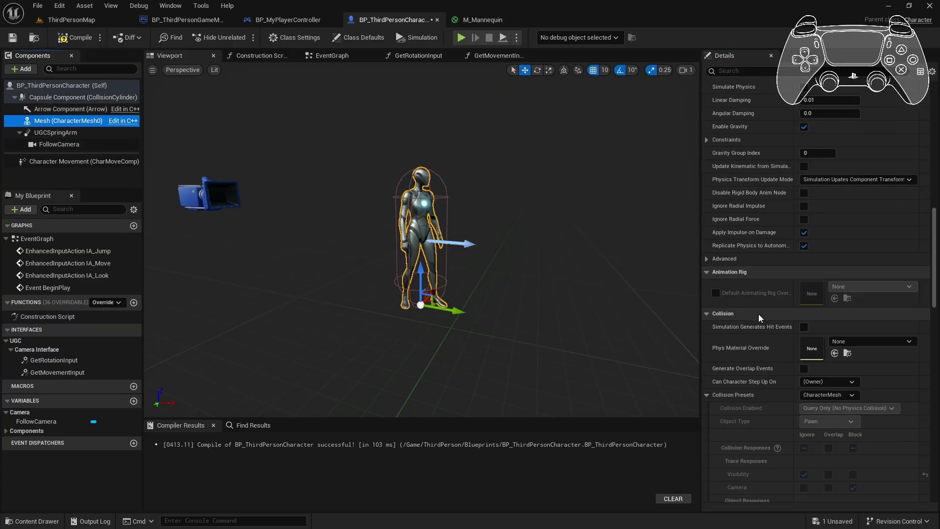
pyautogui.scroll(-5, 759, 313)
pyautogui.click(832, 270)
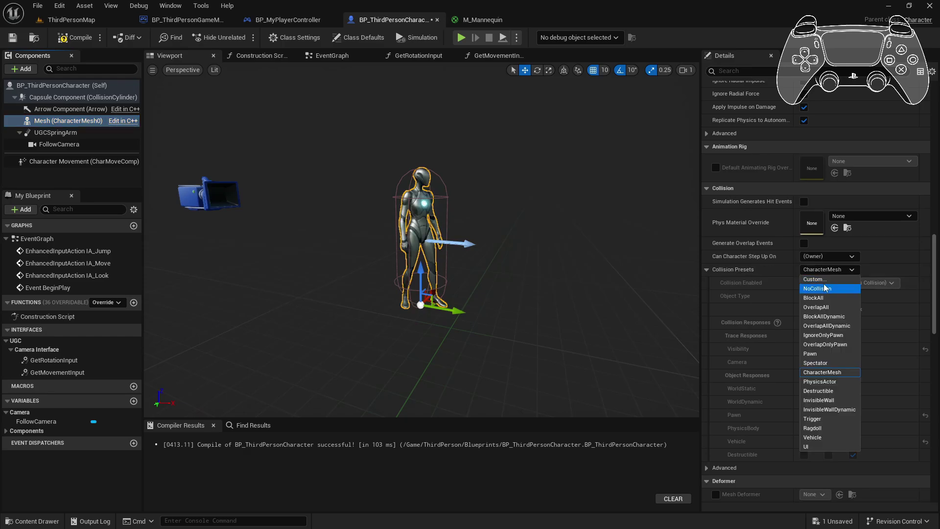
pyautogui.click(824, 282)
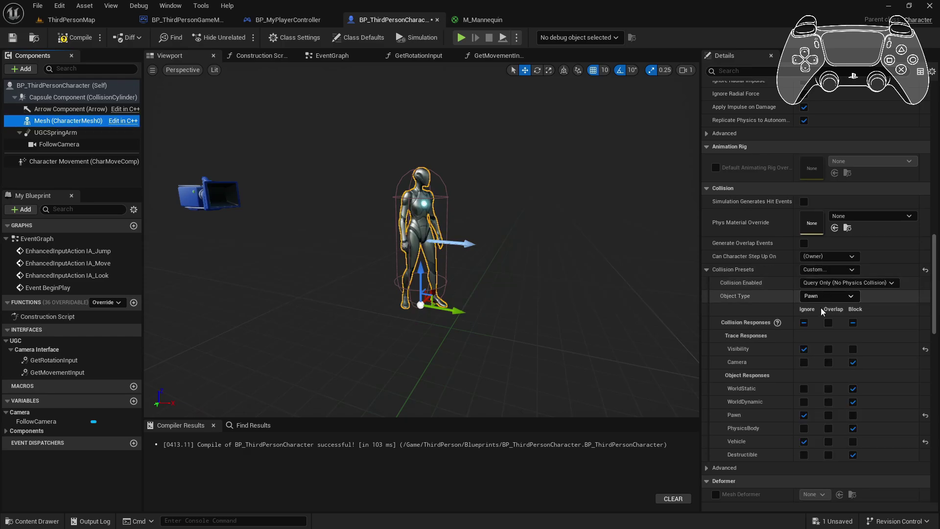
pyautogui.click(71, 38)
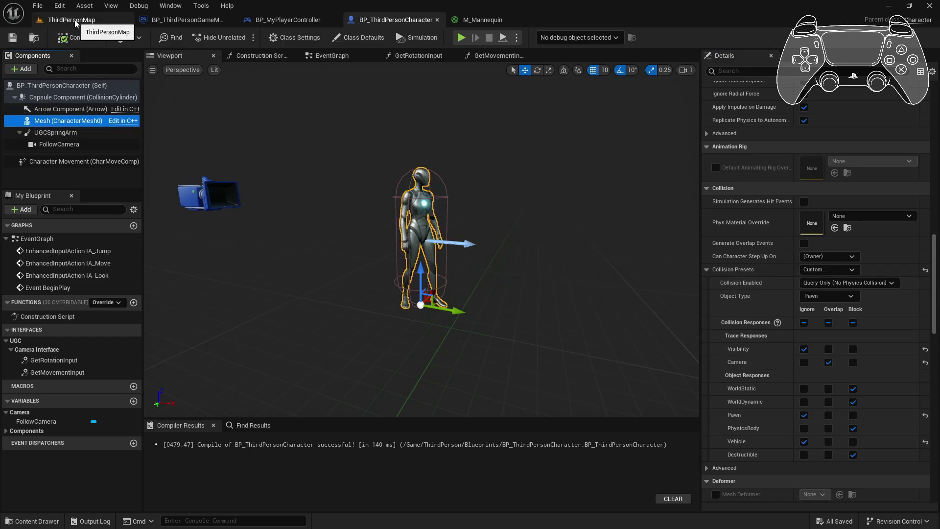
# - From the SM_ChamferCube3 cube in ThirdPersonMap, open M_Solid, the parent of its MI_Solid_Blue material, and close the MI_Solid_Blue instance
pyautogui.click(80, 20)
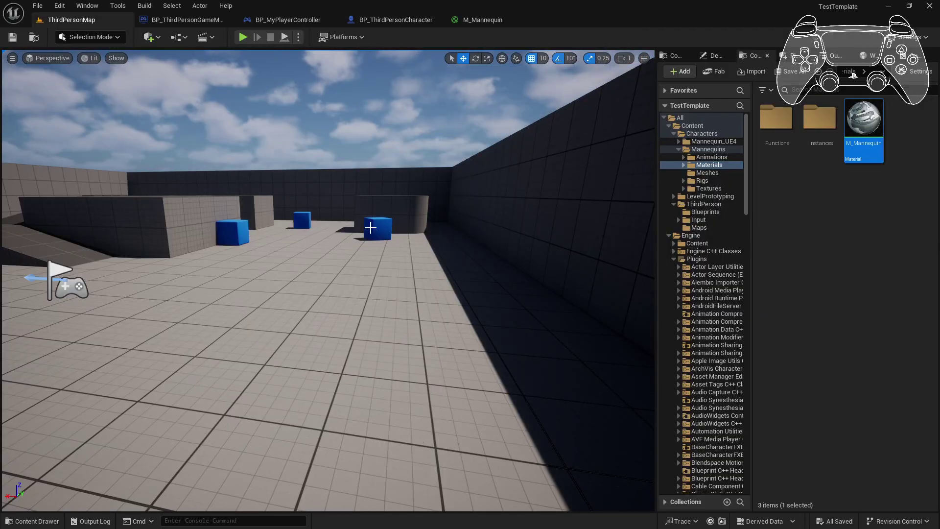
pyautogui.click(715, 55)
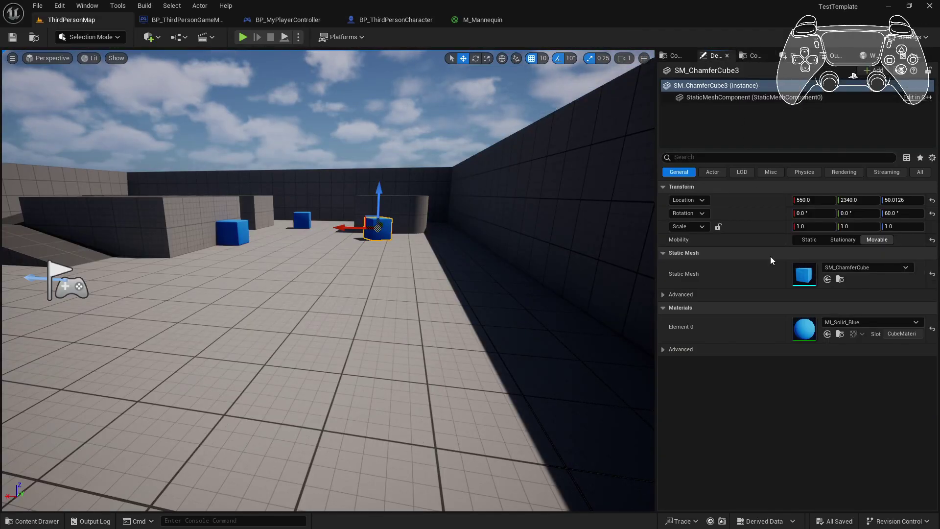
pyautogui.doubleClick(803, 331)
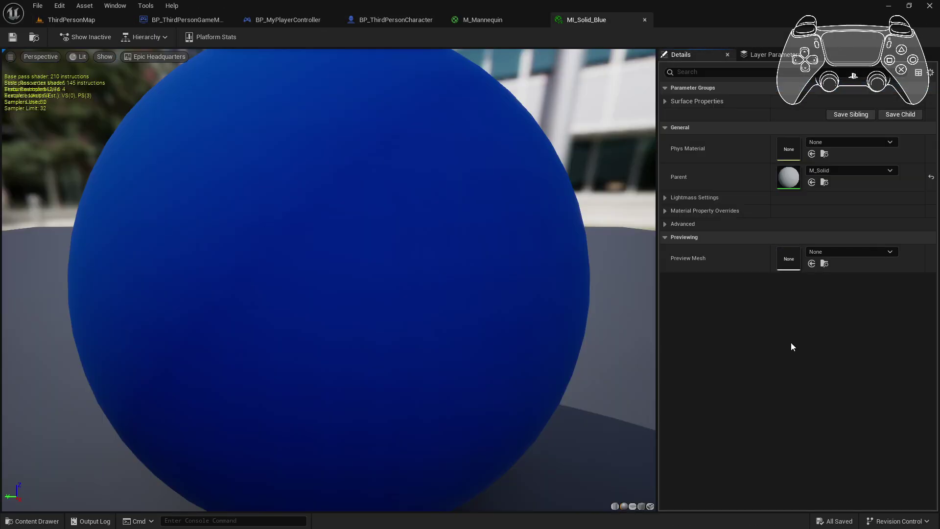
pyautogui.doubleClick(786, 176)
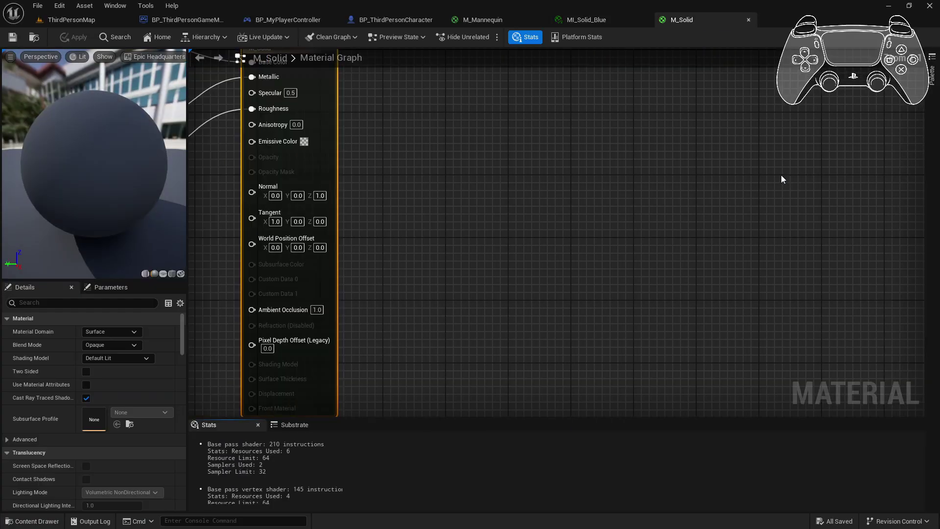
pyautogui.middleClick(620, 25)
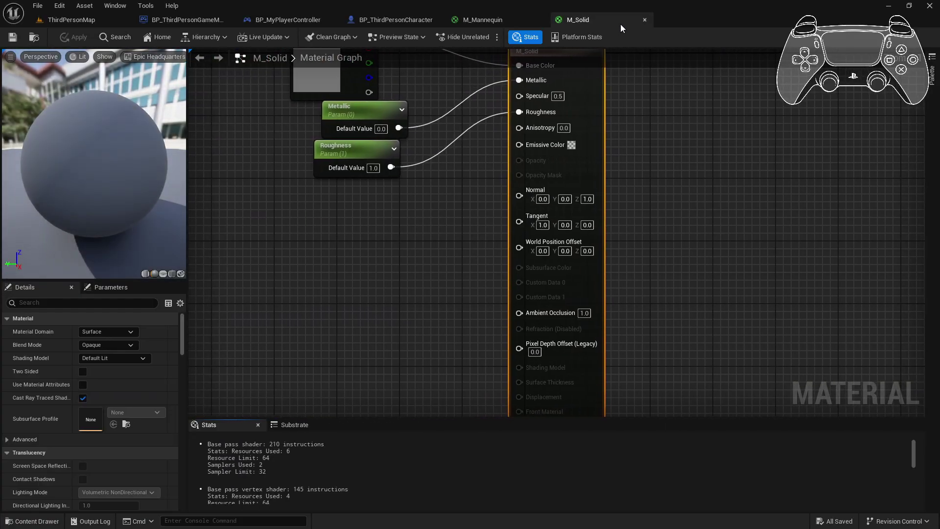
# - Set M_Solid's Blend Mode to Masked, connect a new MF_CameraDithering_Circle node to Opacity Mask, and save the material
pyautogui.click(116, 346)
pyautogui.click(101, 364)
pyautogui.rightClick(369, 216)
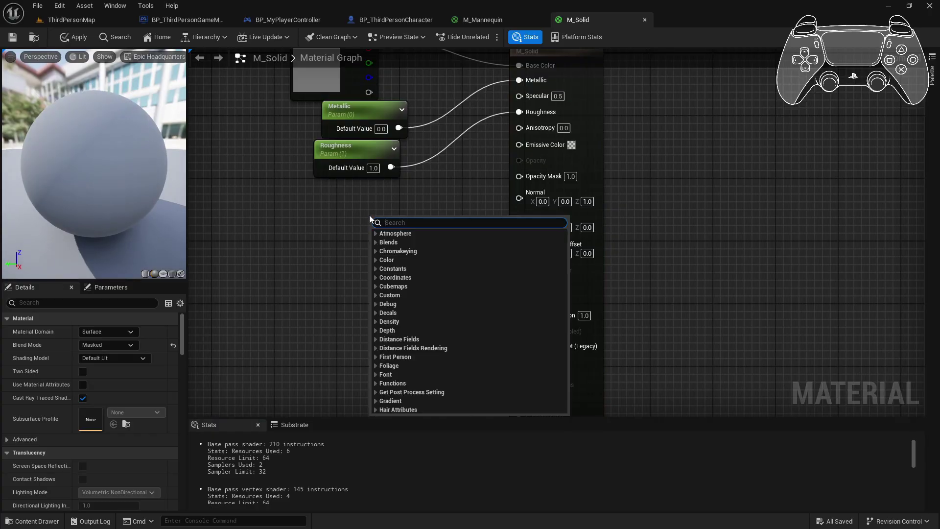
pyautogui.write('dither')
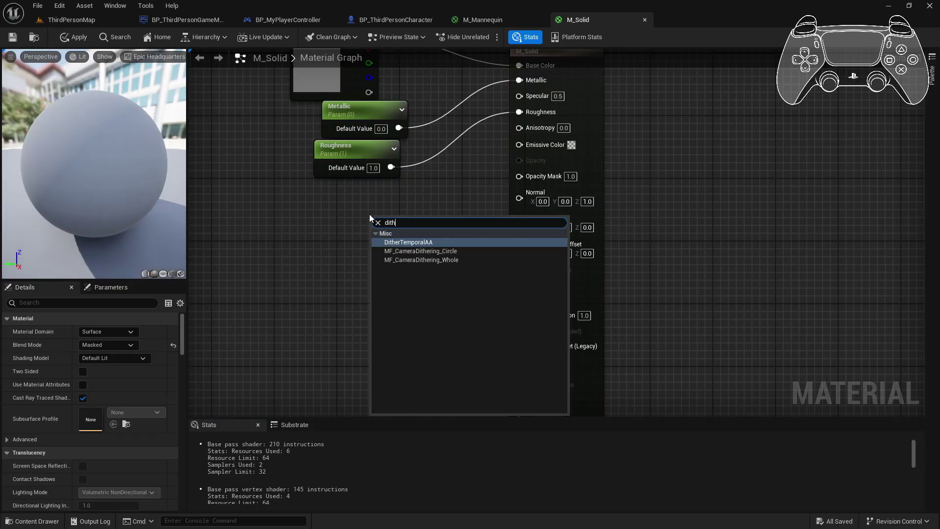
pyautogui.press('Down')
pyautogui.press('Return')
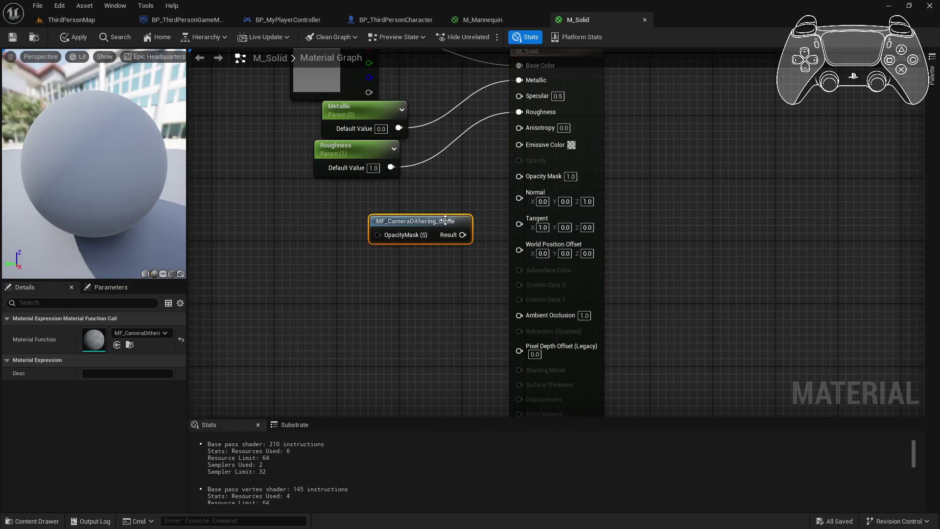
pyautogui.moveTo(462, 234); pyautogui.dragTo(519, 175)
pyautogui.click(14, 37)
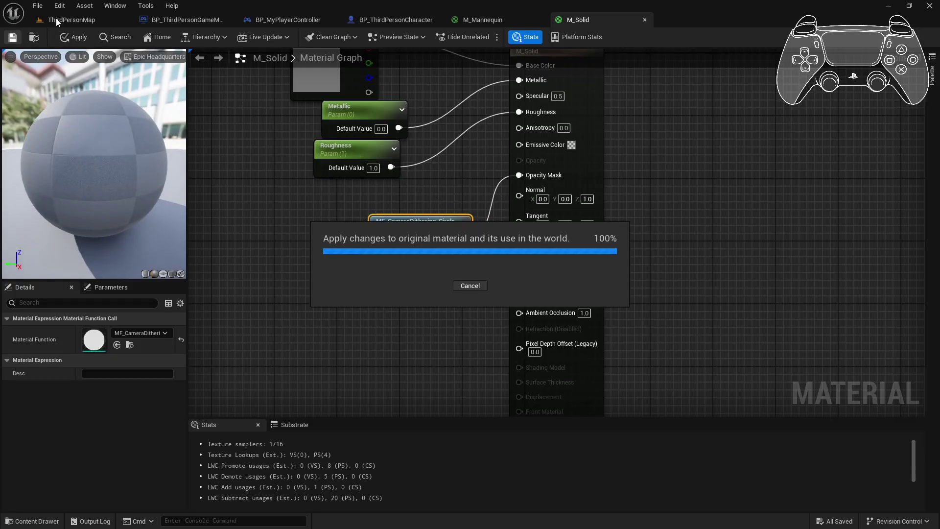
# - In ThirdPersonMap, select the three blue cubes and set their collision preset to Custom with the Camera trace response on Overlap
pyautogui.click(57, 21)
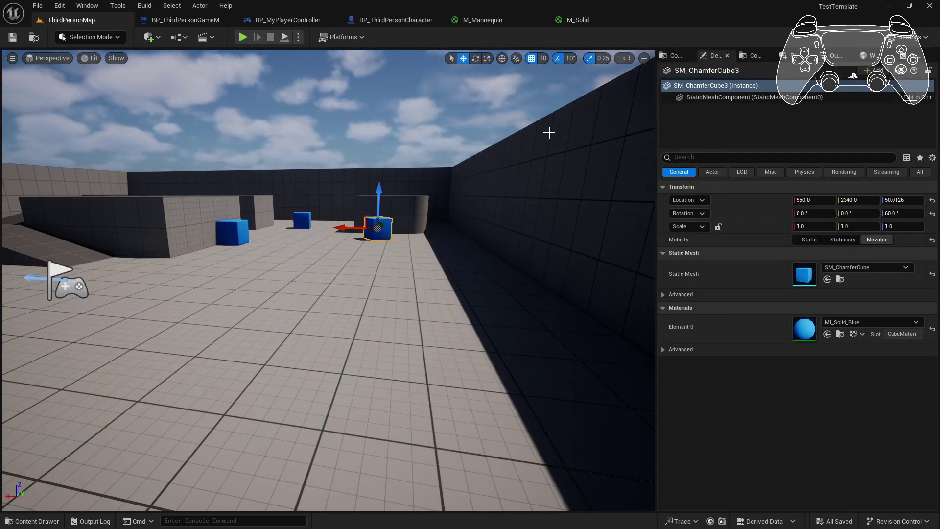
pyautogui.click(919, 172)
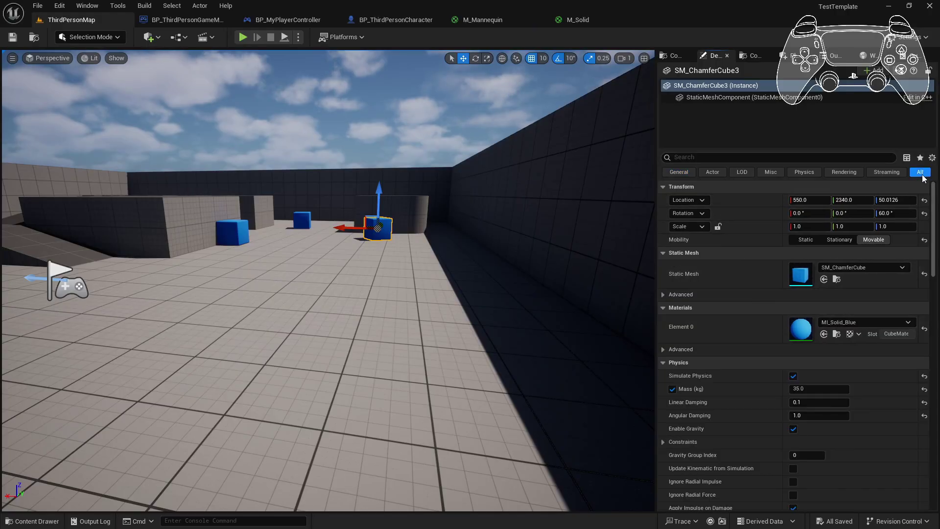
pyautogui.scroll(-3, 710, 355)
pyautogui.scroll(-6, 714, 356)
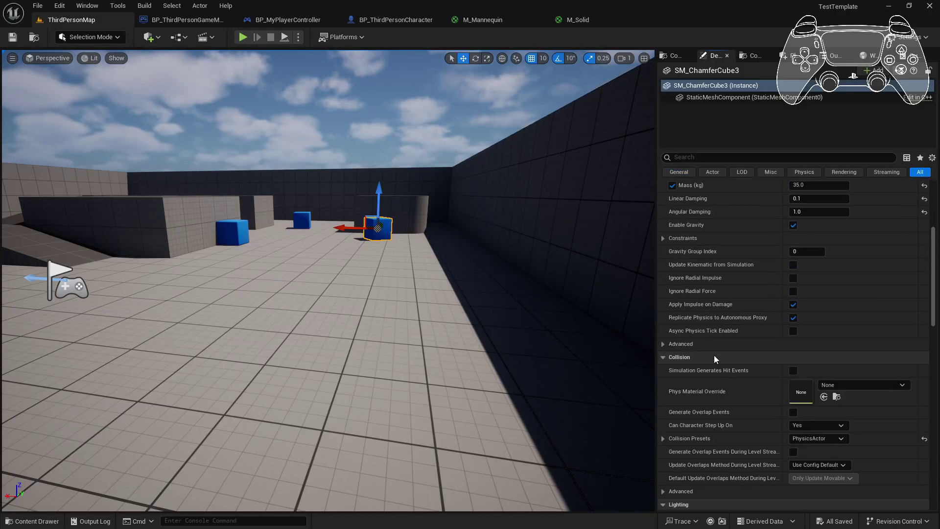
pyautogui.keyDown('ctrl'); pyautogui.click(306, 216); pyautogui.keyUp('ctrl')
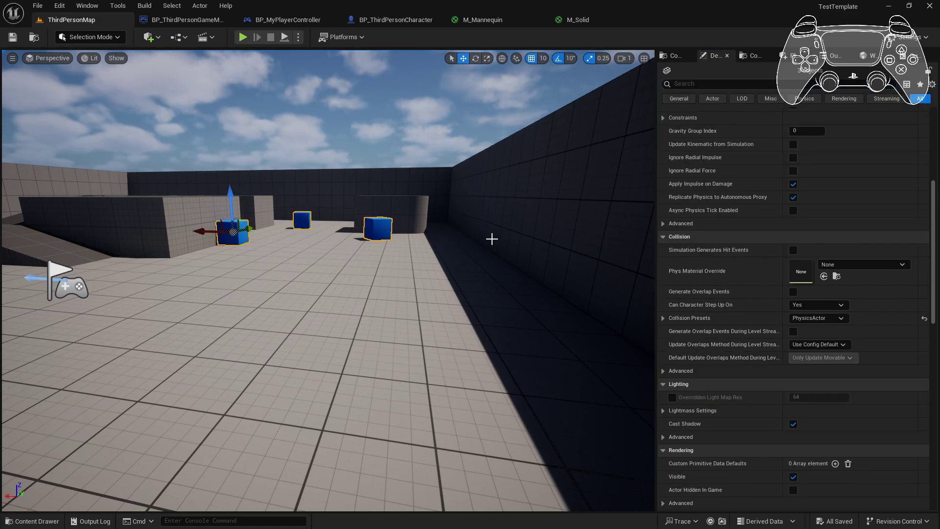
pyautogui.click(663, 318)
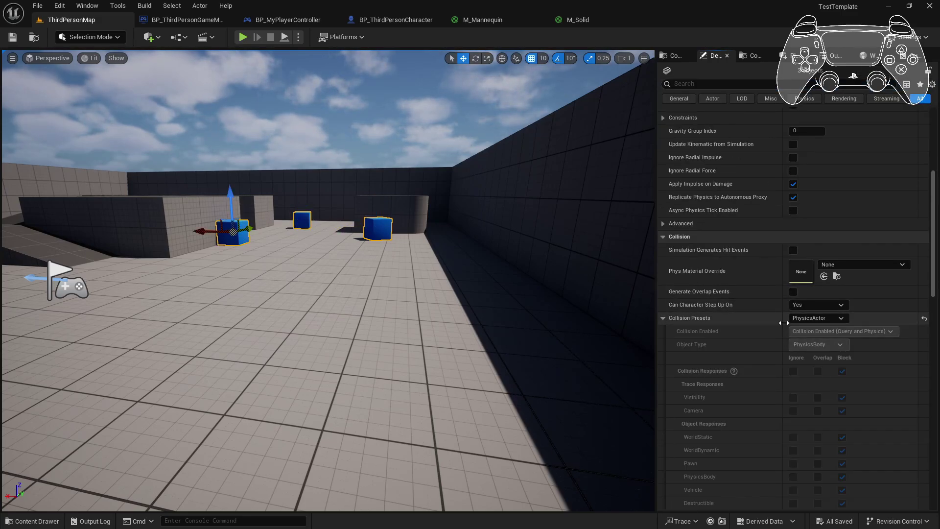
pyautogui.click(790, 319)
pyautogui.click(813, 337)
pyautogui.scroll(-1, 784, 374)
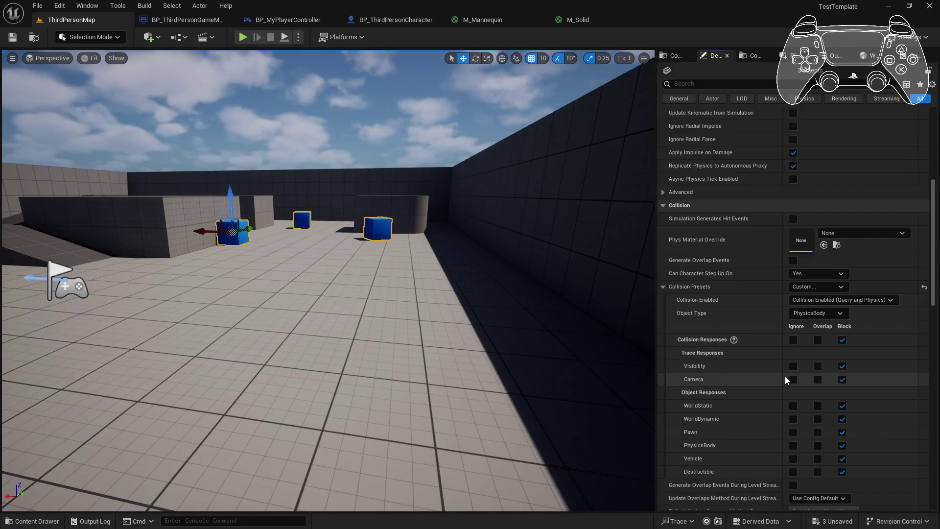
pyautogui.click(793, 380)
pyautogui.click(817, 380)
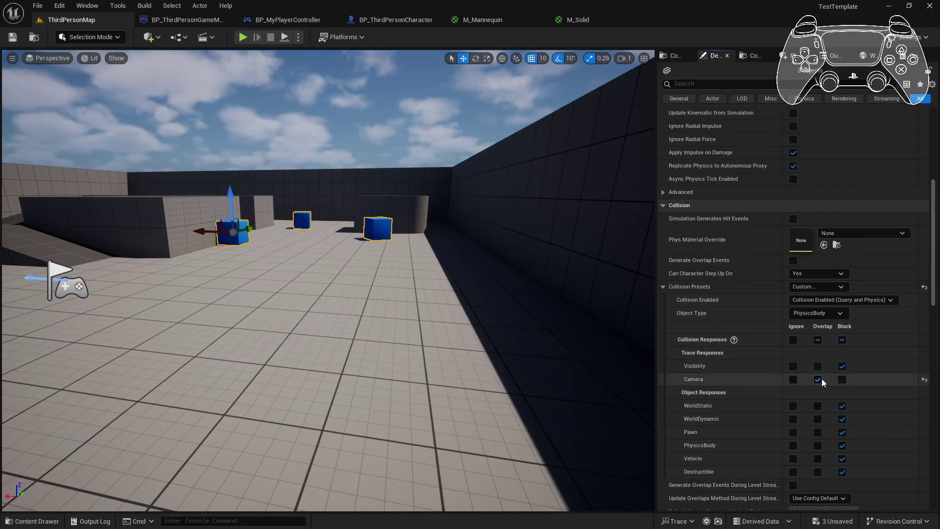
# - Play ThirdPersonMap to check the camera dithering on the character and the blue cubes, and end the play session
pyautogui.click(242, 37)
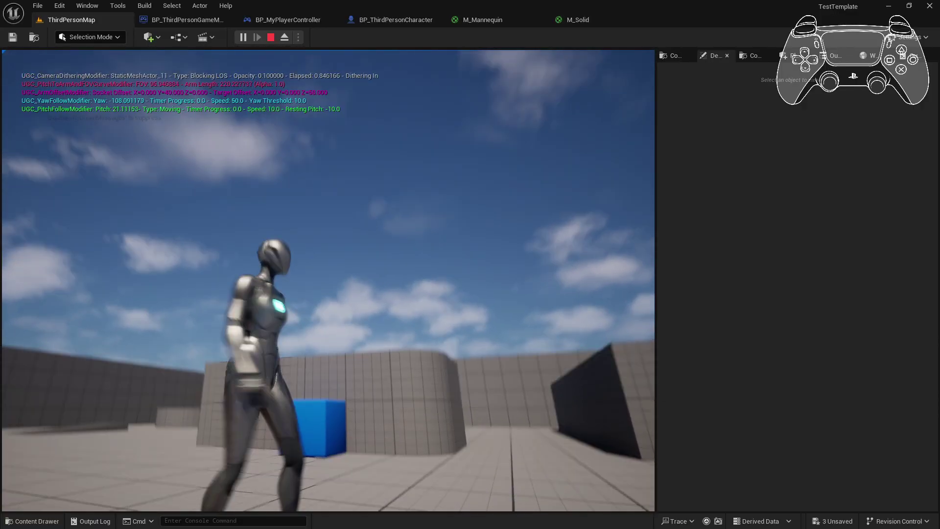
pyautogui.press('Escape')
# - Add a Debug Key X event in an empty area of BP_ThirdPersonCharacter's EventGraph
pyautogui.click(387, 20)
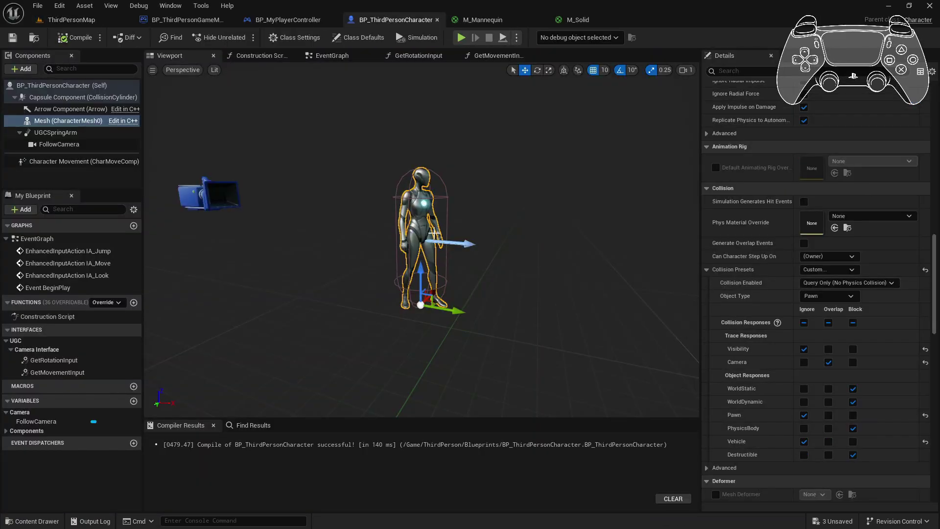
pyautogui.click(331, 55)
pyautogui.moveTo(270, 281); pyautogui.dragTo(431, 245, button='right')
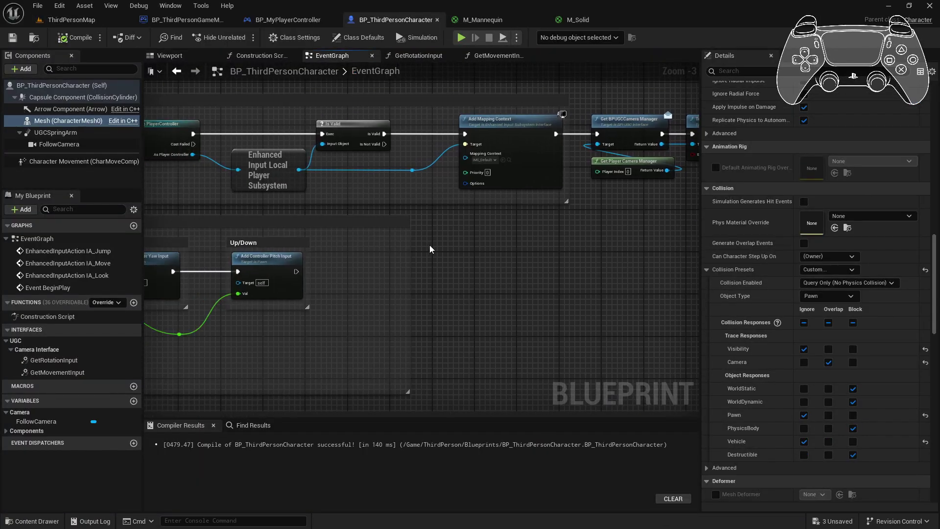
pyautogui.scroll(-4, 432, 245)
pyautogui.moveTo(426, 313); pyautogui.dragTo(346, 193, button='right')
pyautogui.scroll(3, 388, 290)
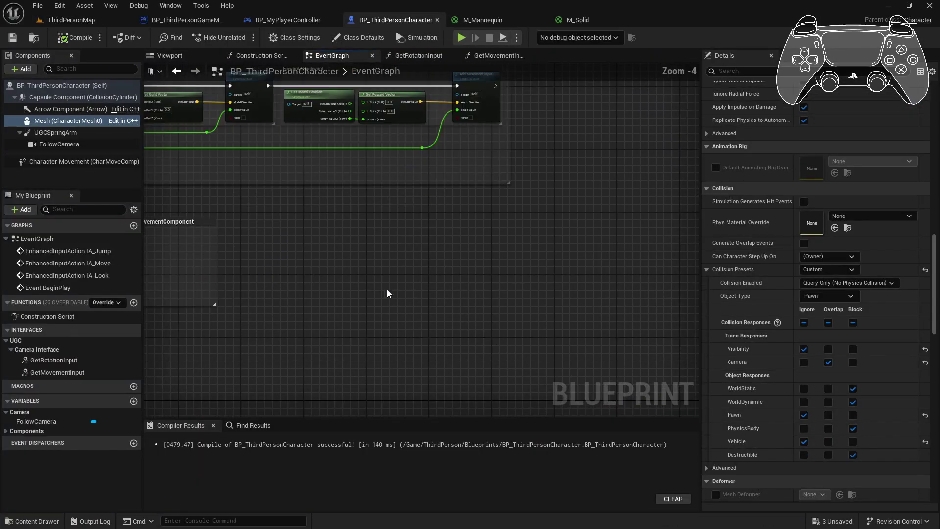
pyautogui.rightClick(362, 268)
pyautogui.write('debug key x')
pyautogui.press('Return')
pyautogui.scroll(2, 391, 278)
pyautogui.rightClick(434, 291)
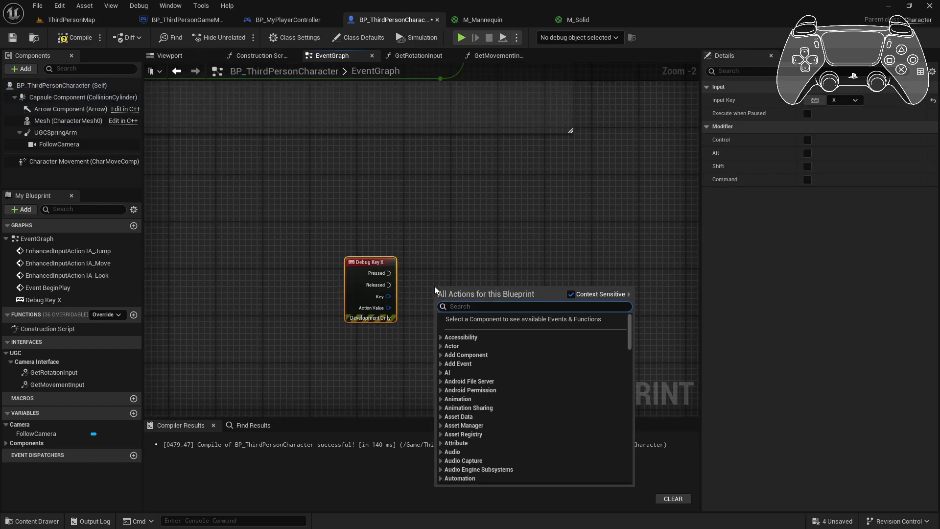
pyautogui.write('p')
pyautogui.press('BackSpace')
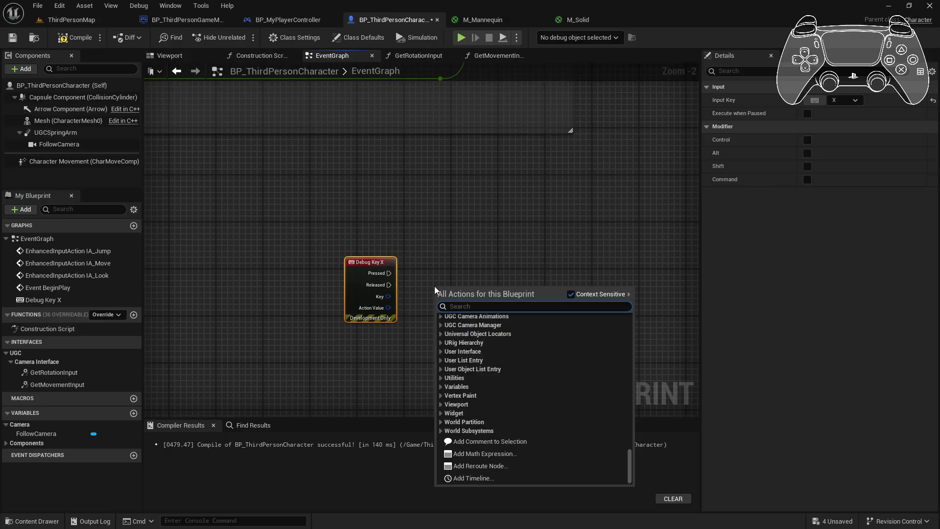
pyautogui.press('Escape')
# - Copy the Get BPUGCCamera Manager and Get Player Camera Manager nodes beside Debug Key X and run them from its Pressed output
pyautogui.scroll(-4, 506, 231)
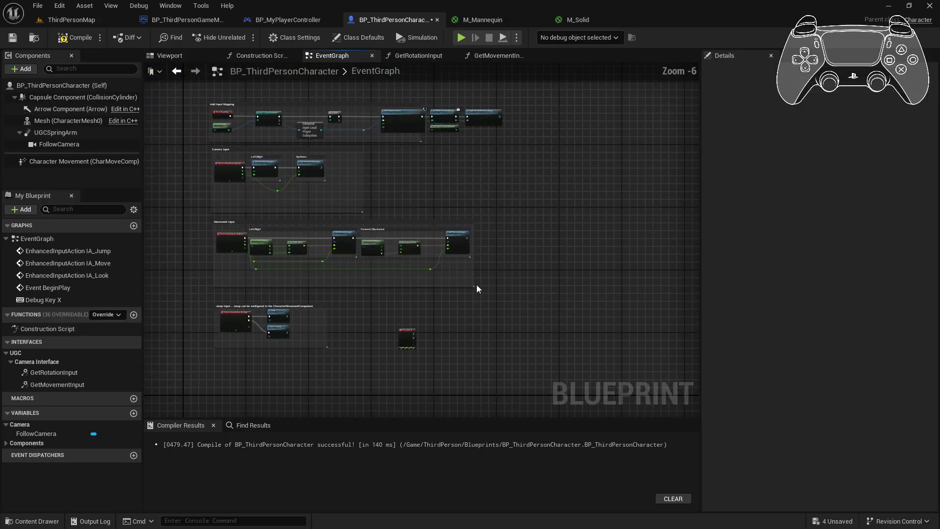
pyautogui.scroll(3, 491, 162)
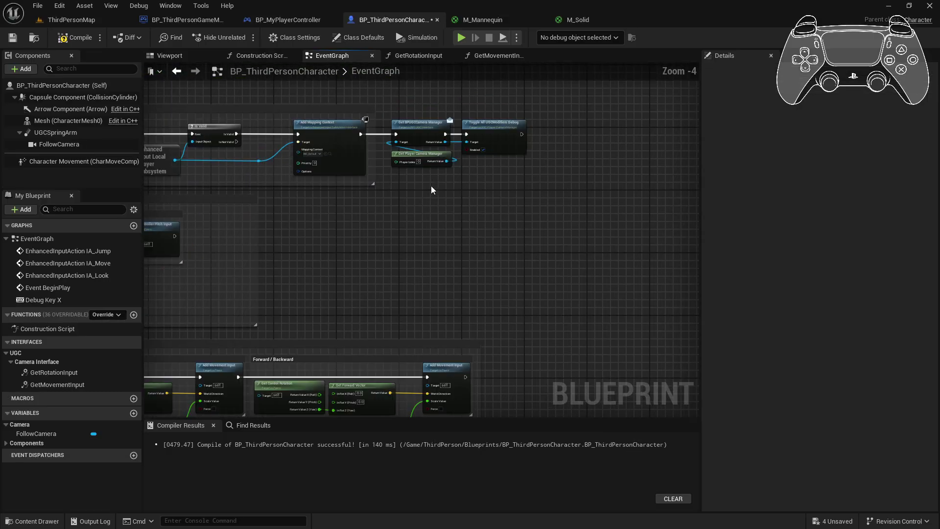
pyautogui.moveTo(454, 270); pyautogui.dragTo(476, 90, button='right')
pyautogui.moveTo(510, 402); pyautogui.dragTo(513, 245, button='right')
pyautogui.scroll(2, 433, 249)
pyautogui.hotkey('ctrl', 'v')
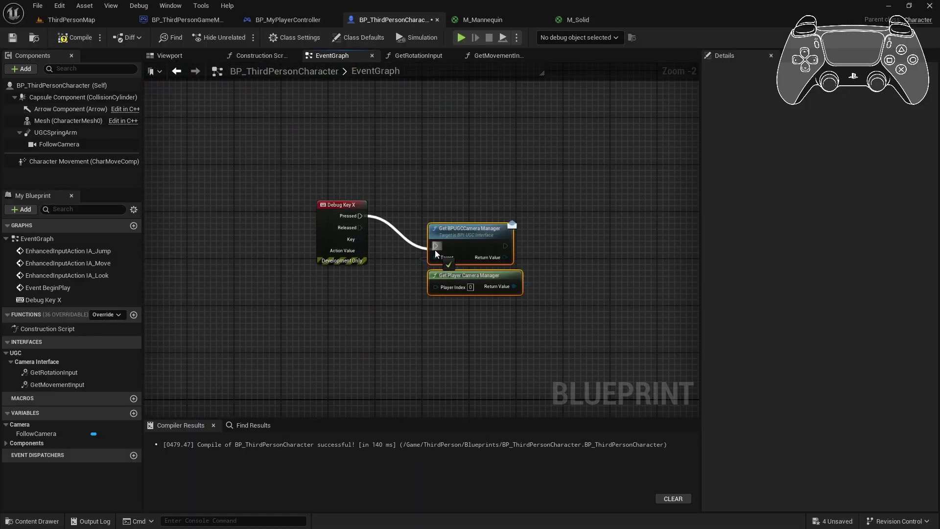
pyautogui.moveTo(438, 247); pyautogui.dragTo(437, 247)
pyautogui.moveTo(471, 240); pyautogui.dragTo(442, 213)
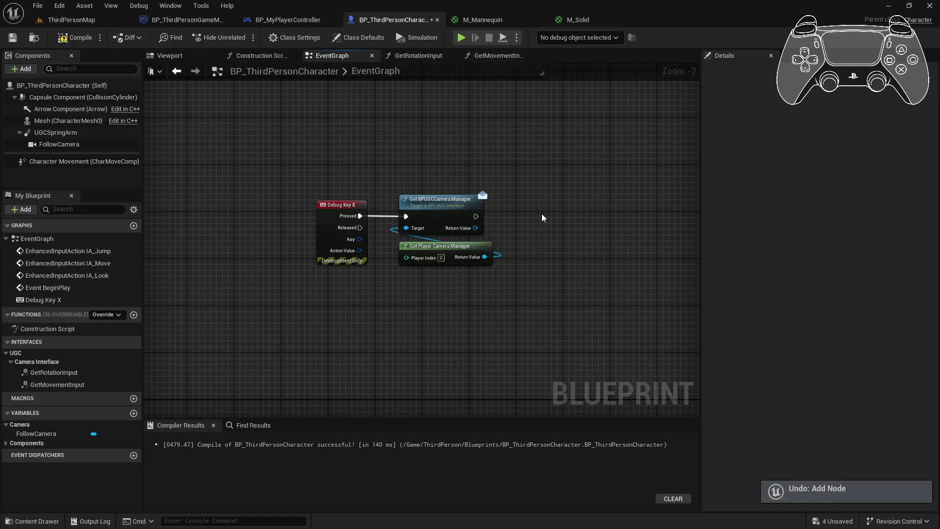
# - Add a Play Camera Animation node after Get BPUGCCamera Manager, leaving space between the two
pyautogui.rightClick(541, 214)
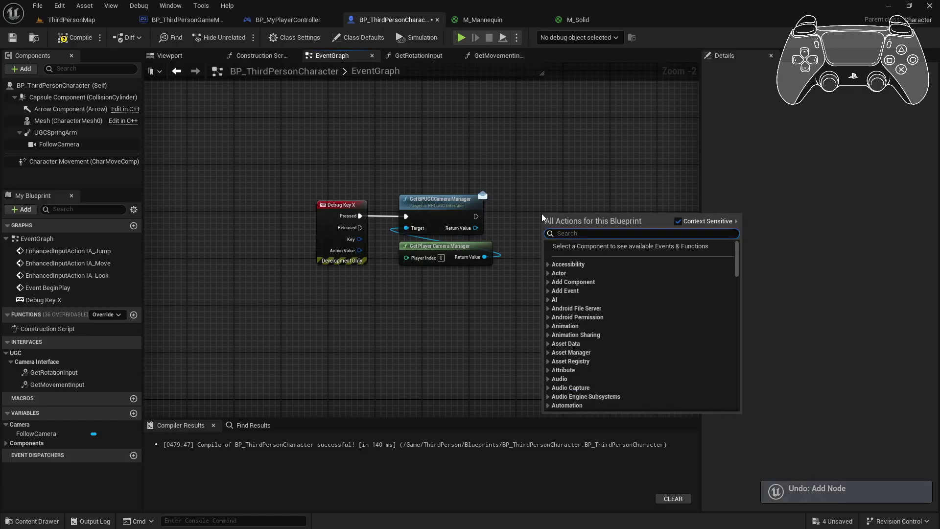
pyautogui.write('play camera anim')
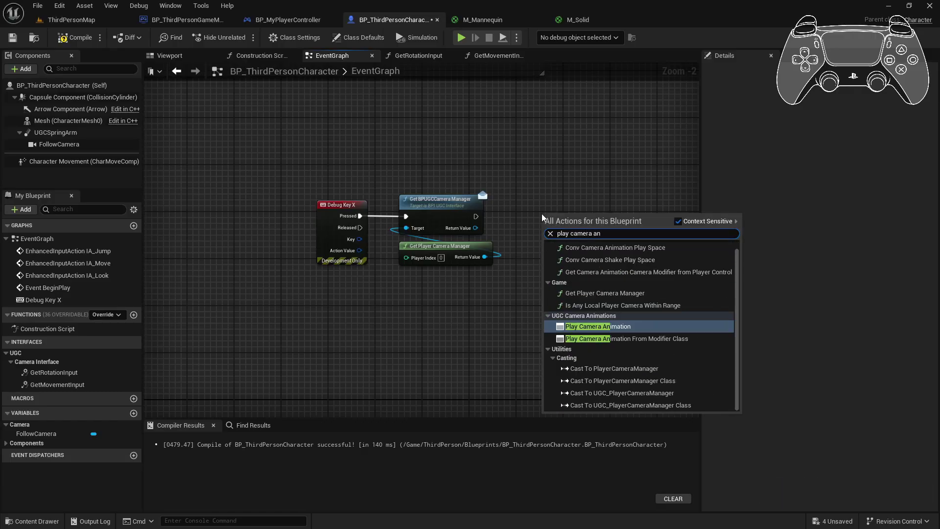
pyautogui.press('Return')
pyautogui.moveTo(580, 222); pyautogui.dragTo(562, 205)
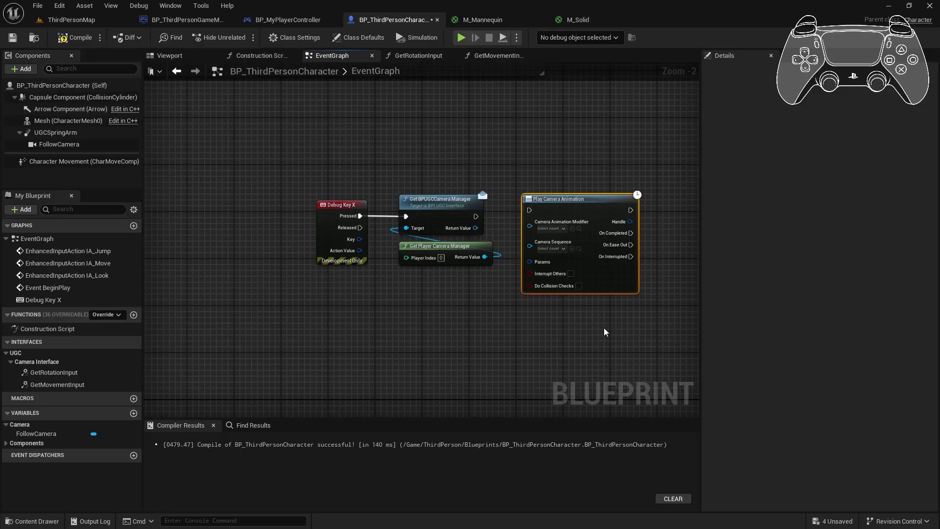
pyautogui.moveTo(588, 201); pyautogui.dragTo(657, 205)
pyautogui.moveTo(576, 188); pyautogui.dragTo(442, 182, button='right')
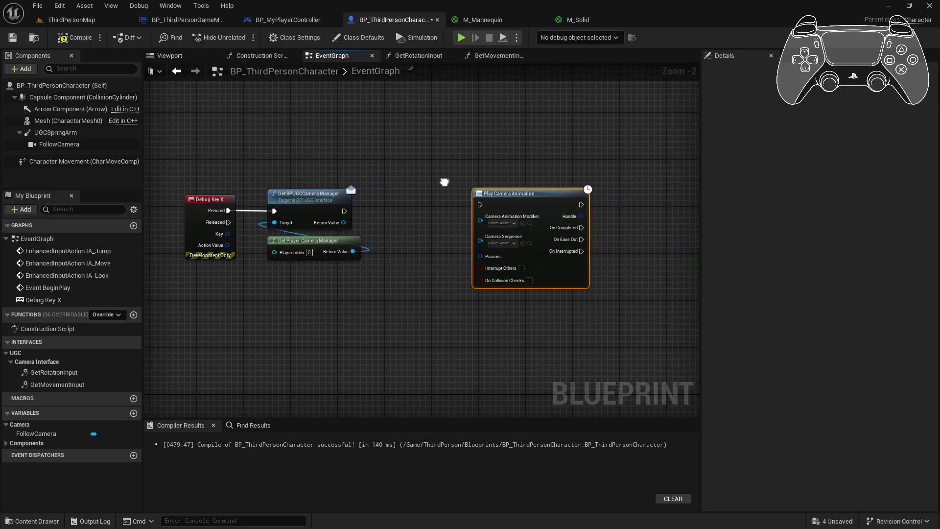
pyautogui.moveTo(513, 198); pyautogui.dragTo(535, 199)
# - Feed the camera manager's UGC Action Camera Modifier into Play Camera Animation and choose CA_EchoLightDart as its Camera Sequence
pyautogui.moveTo(341, 222); pyautogui.dragTo(414, 252)
pyautogui.write('ugc actio')
pyautogui.press('Return')
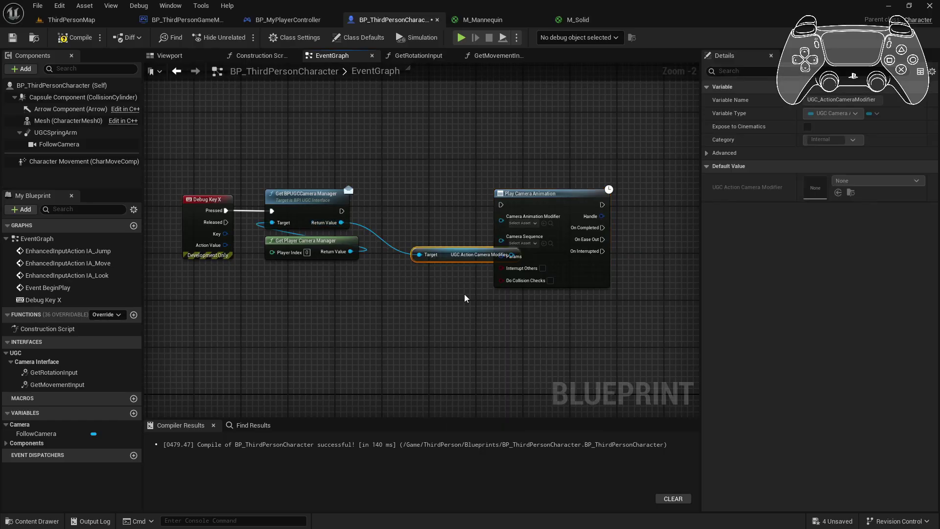
pyautogui.moveTo(466, 264); pyautogui.dragTo(528, 228)
pyautogui.click(534, 234)
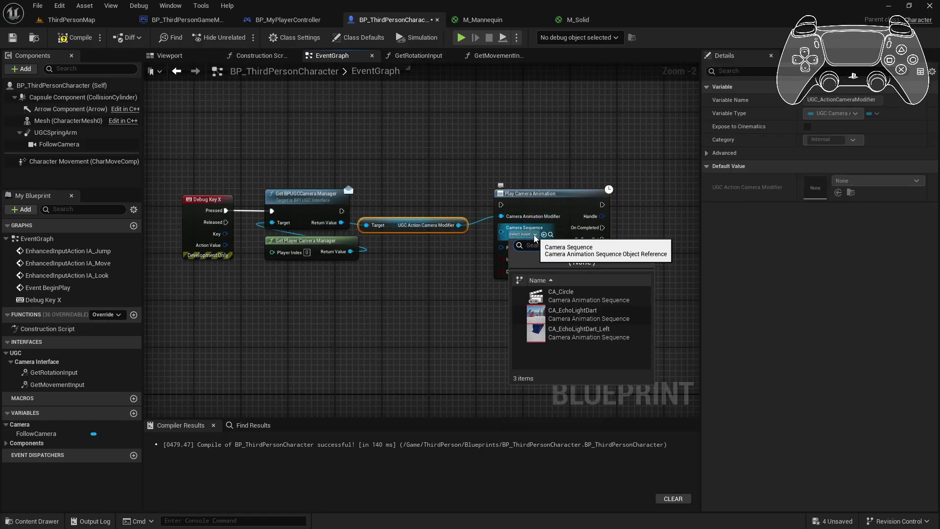
pyautogui.click(588, 314)
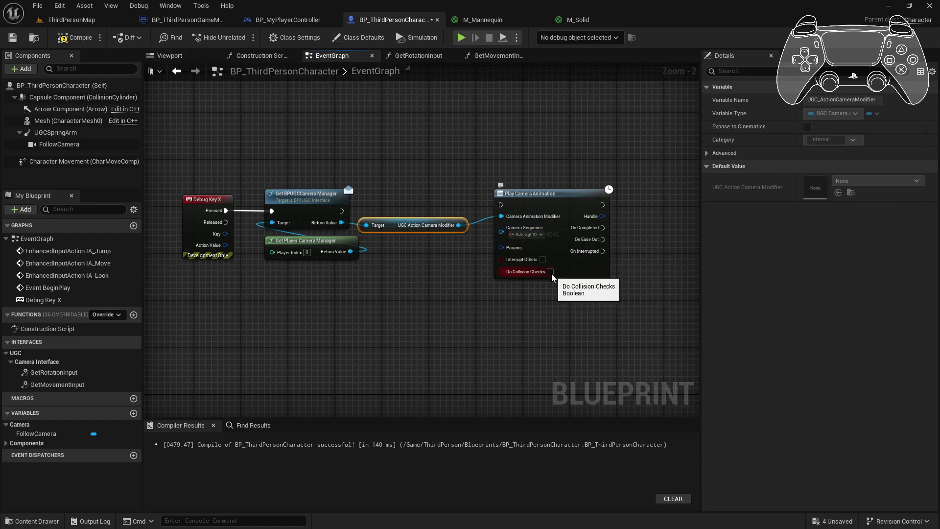
# - Connect Get BPUGCCamera Manager's execution output to Play Camera Animation and split that node's Params struct pin
pyautogui.moveTo(342, 211); pyautogui.dragTo(521, 205)
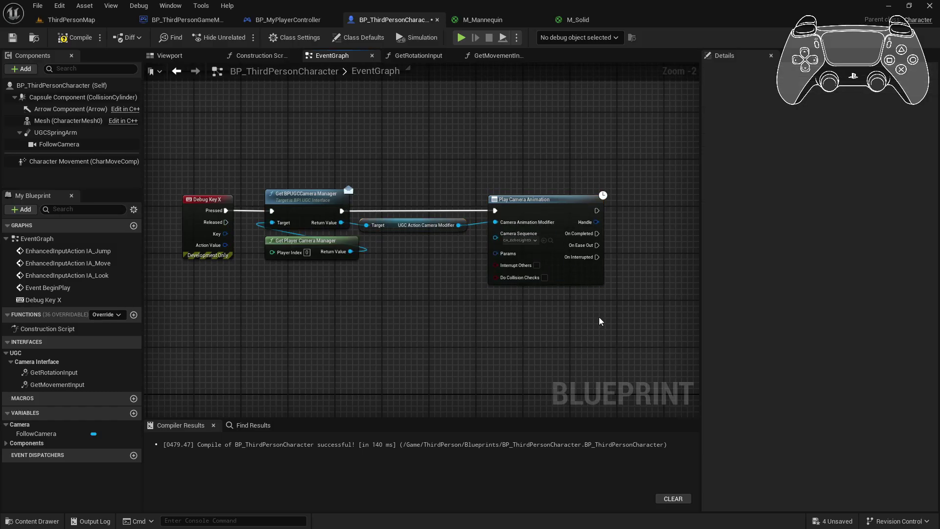
pyautogui.rightClick(502, 254)
pyautogui.click(539, 287)
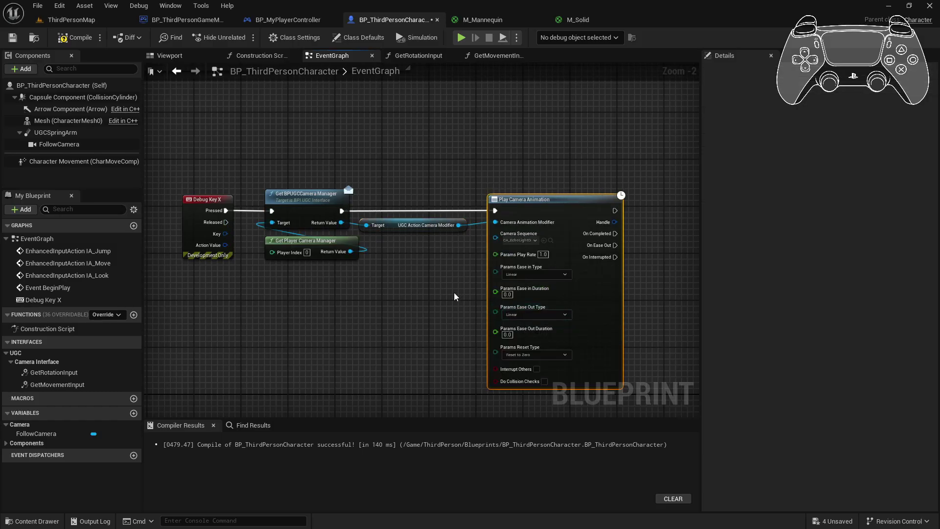
# - Add a reference to the character's Mesh component and create a Play Montage node from it
pyautogui.moveTo(454, 292); pyautogui.dragTo(378, 268, button='right')
pyautogui.scroll(-1, 379, 264)
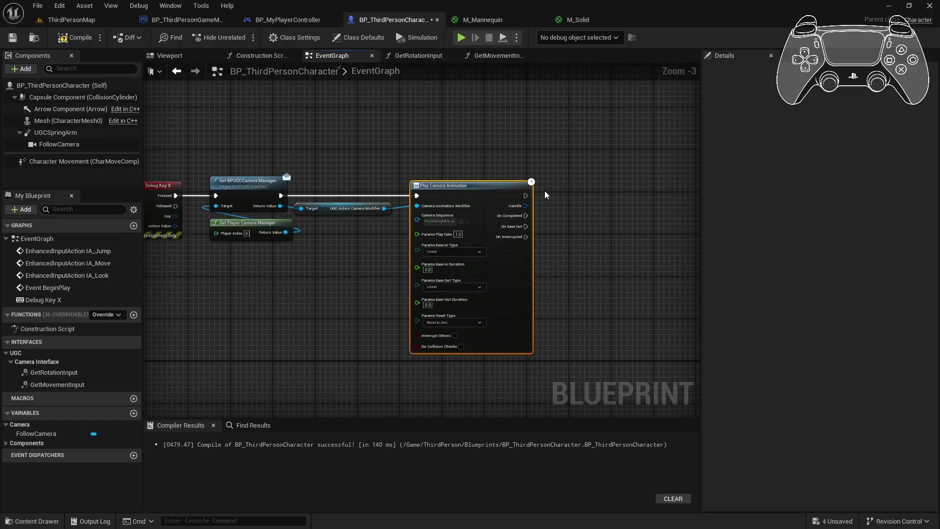
pyautogui.moveTo(54, 120); pyautogui.dragTo(584, 199)
pyautogui.write('anim mon')
pyautogui.press('Return')
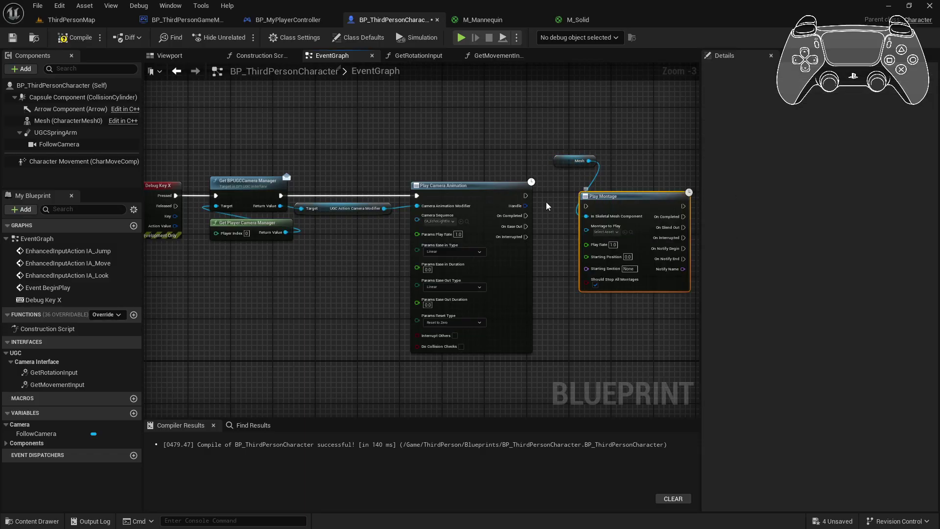
# - Connect Play Camera Animation's execution output to Play Montage and set Montage to Play to Anim_EchoLightDart_Montage
pyautogui.moveTo(524, 196); pyautogui.dragTo(574, 194)
pyautogui.click(583, 221)
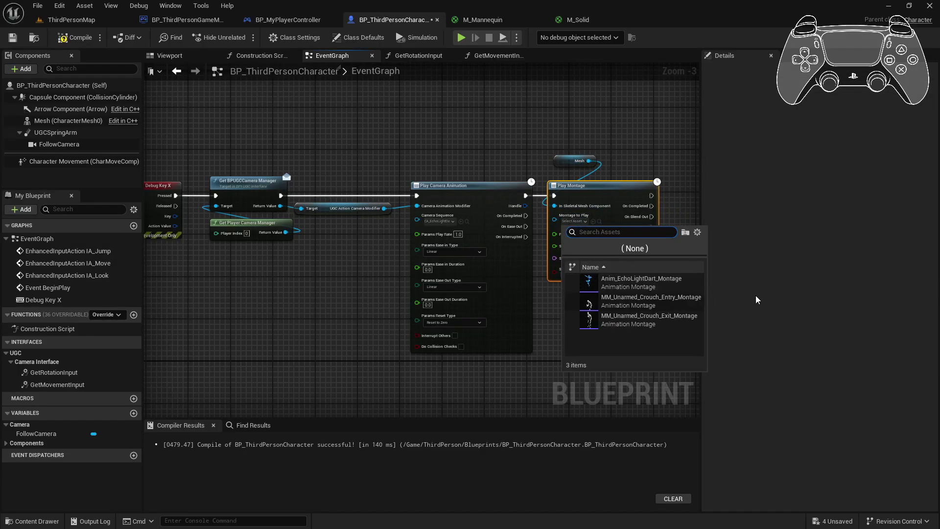
pyautogui.click(686, 285)
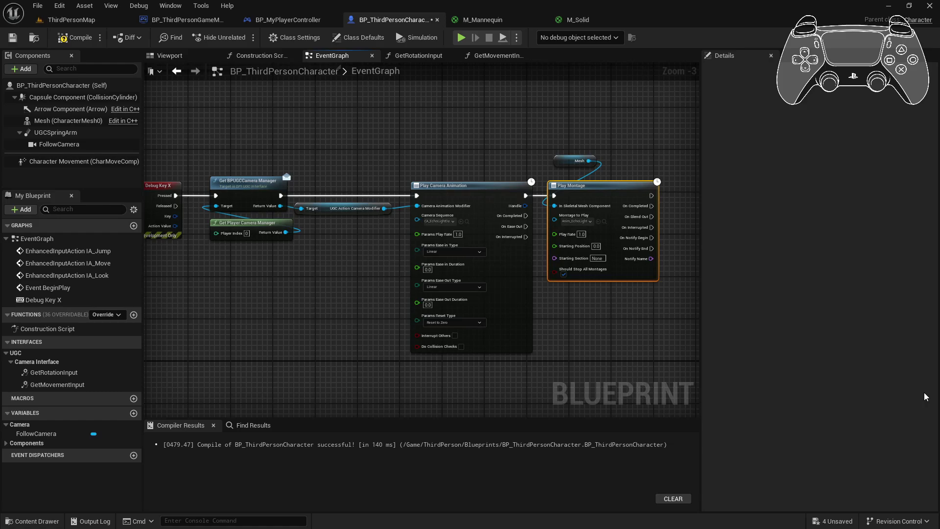
# - Set Play Camera Animation's Ease In to Sinusoidal with duration 1.0 and its Ease Out to Sinusoidal with duration 0.3
pyautogui.click(464, 258)
pyautogui.click(462, 252)
pyautogui.click(435, 265)
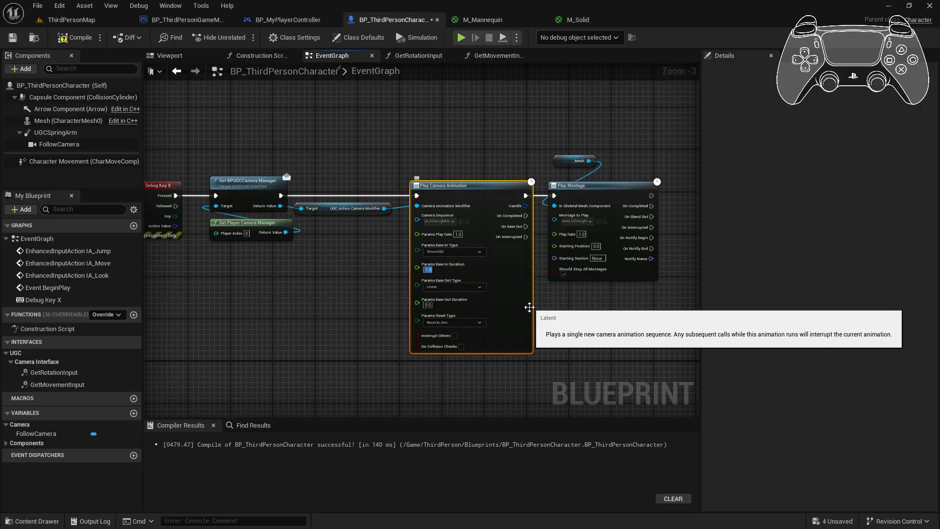
pyautogui.click(451, 289)
pyautogui.click(449, 300)
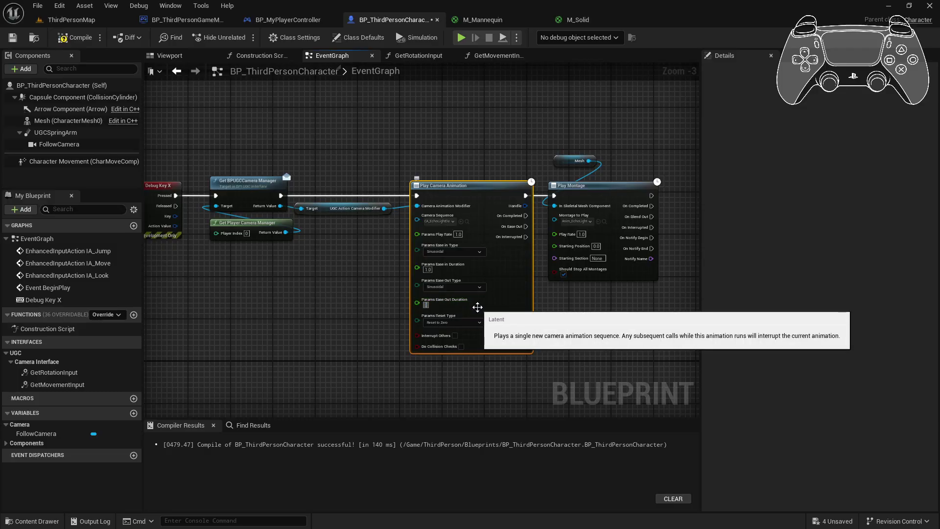
pyautogui.click(591, 303)
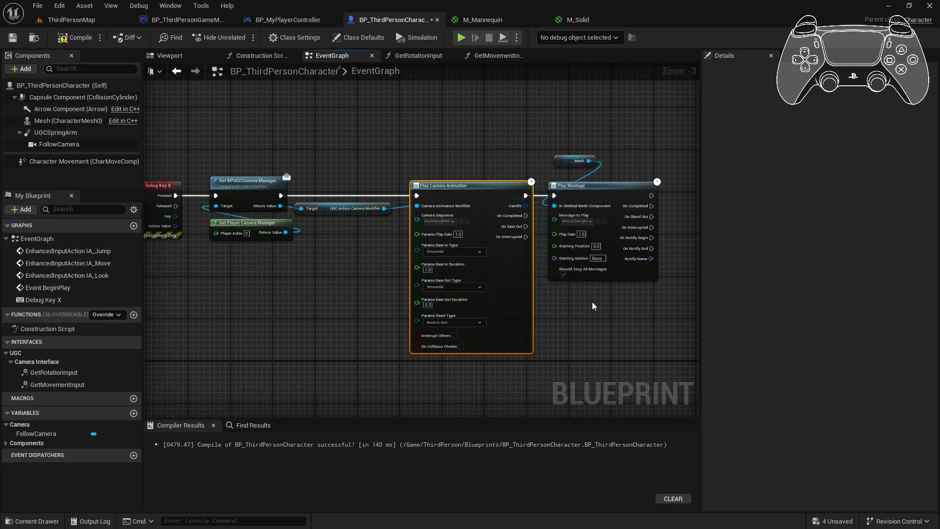
# - Play ThirdPersonMap to test the camera animation and montage, and end the play session
pyautogui.click(86, 22)
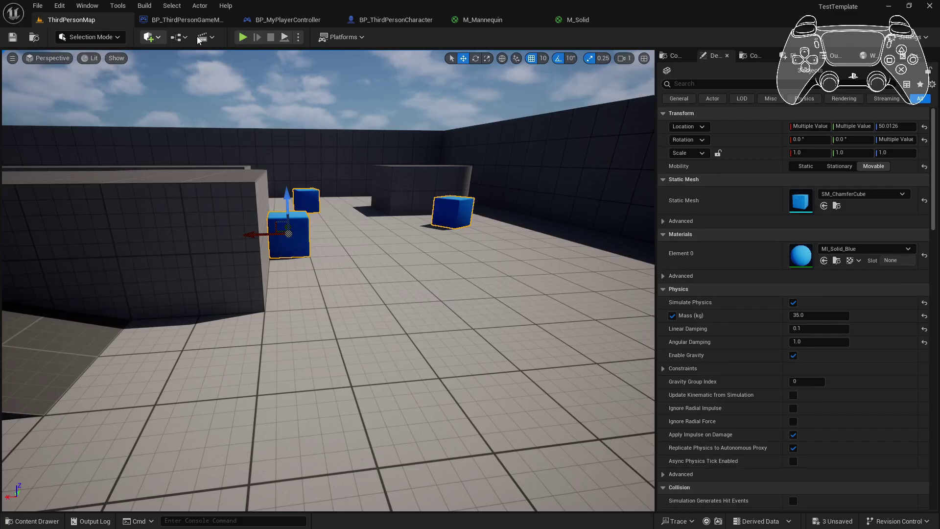
pyautogui.click(243, 37)
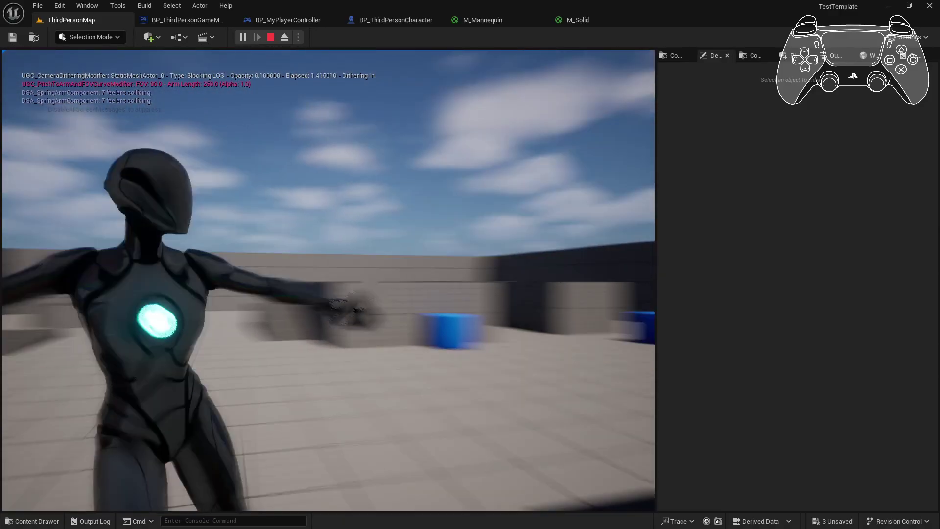
pyautogui.press('Escape')
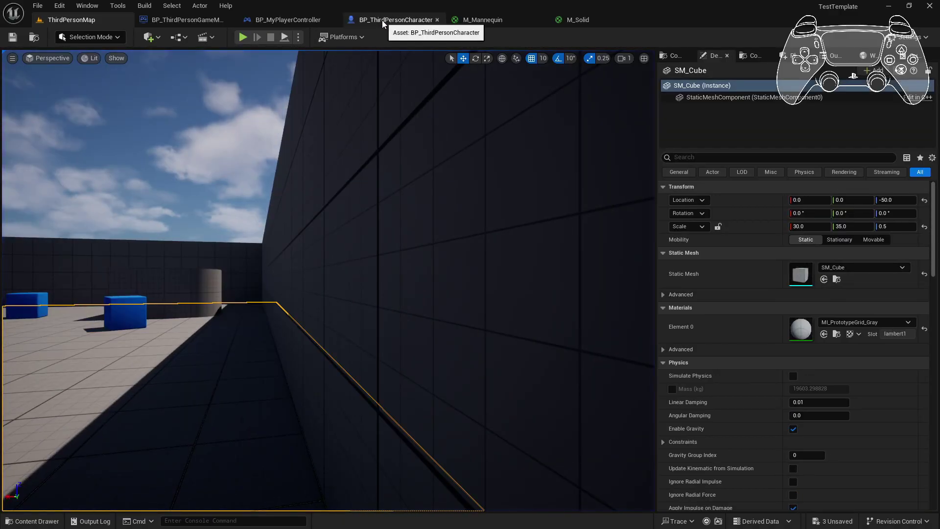
# - In BP_ThirdPersonCharacter, enable Do Collision Checks on the Play Camera Animation node
pyautogui.click(382, 19)
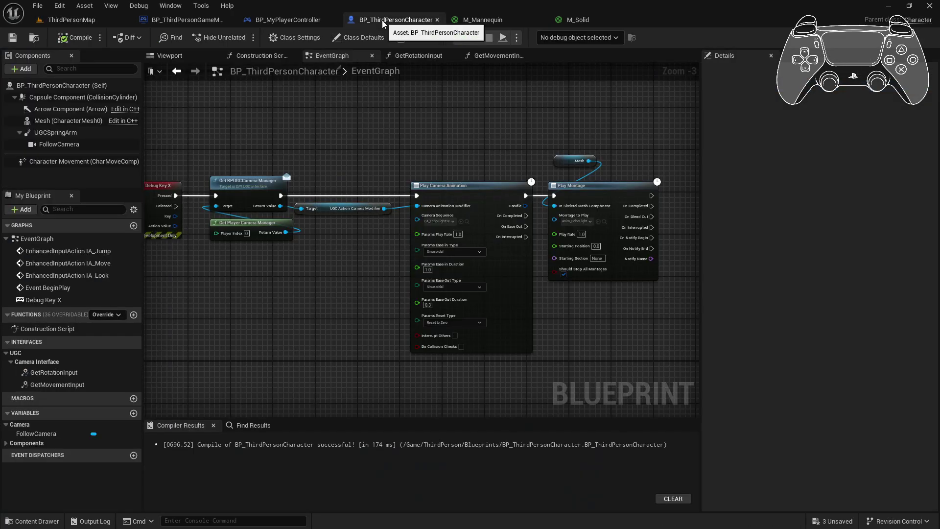
pyautogui.click(462, 346)
# - Add a Debug Key Gamepad Right Trigger (Digital) event and connect its Pressed output to Get BPUGCCamera Manager
pyautogui.moveTo(176, 226); pyautogui.dragTo(356, 225, button='right')
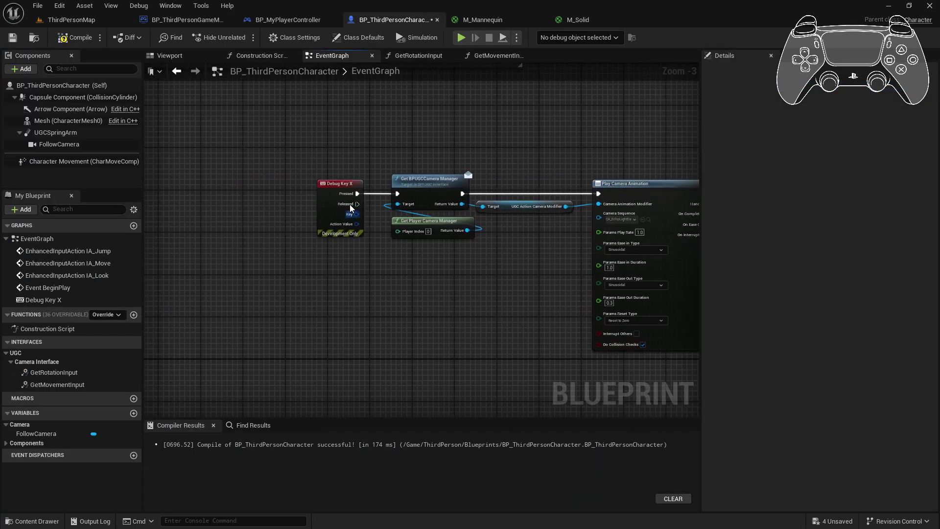
pyautogui.click(356, 225)
pyautogui.rightClick(315, 285)
pyautogui.write('debug k')
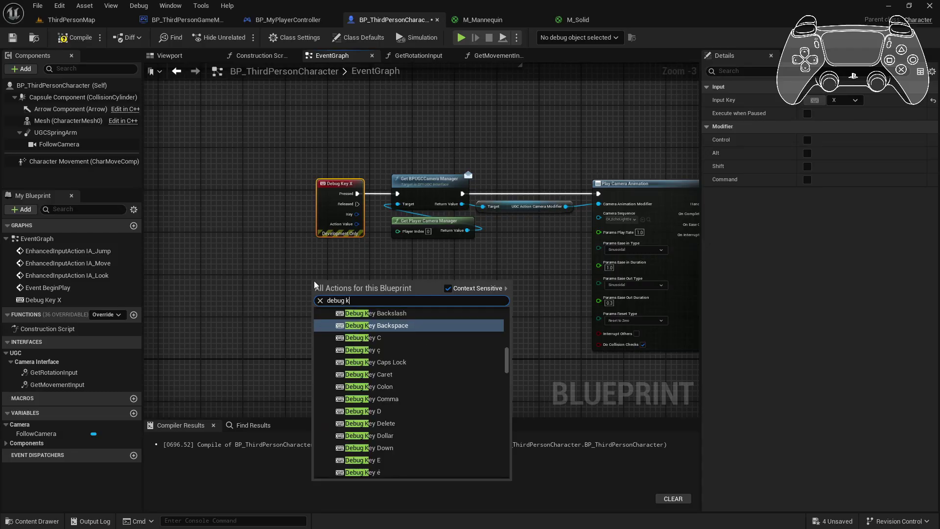
pyautogui.write('ey right tri')
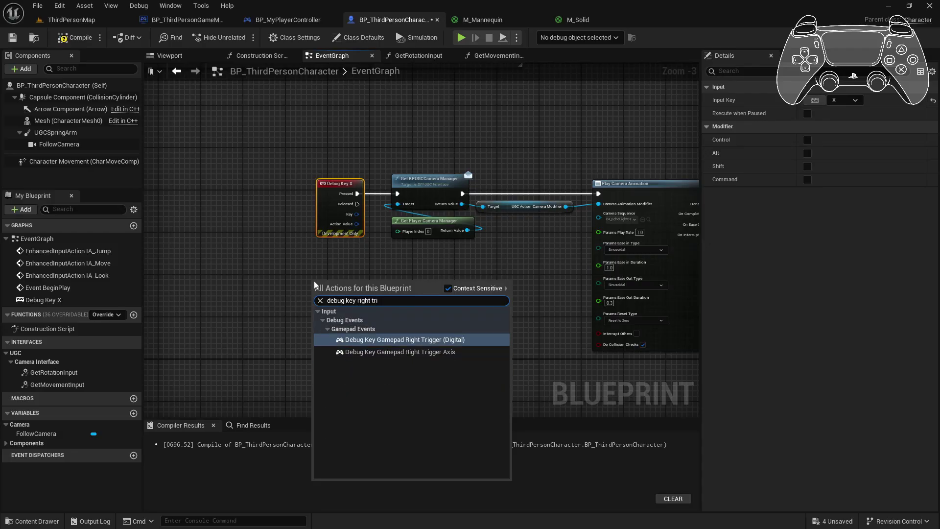
pyautogui.click(396, 339)
pyautogui.moveTo(404, 294); pyautogui.dragTo(397, 194)
pyautogui.click(343, 184)
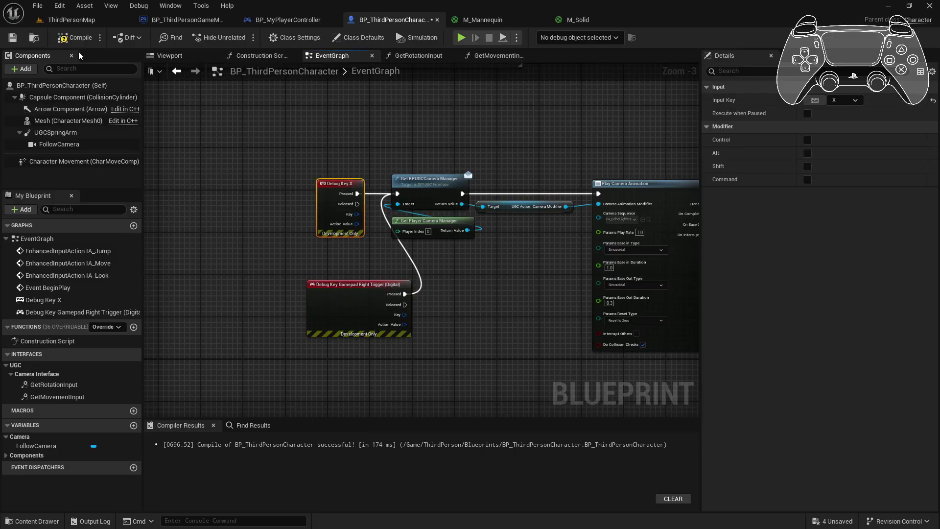
# - Play ThirdPersonMap to test the camera animation with collision checks and the gamepad trigger
pyautogui.click(88, 23)
pyautogui.click(236, 37)
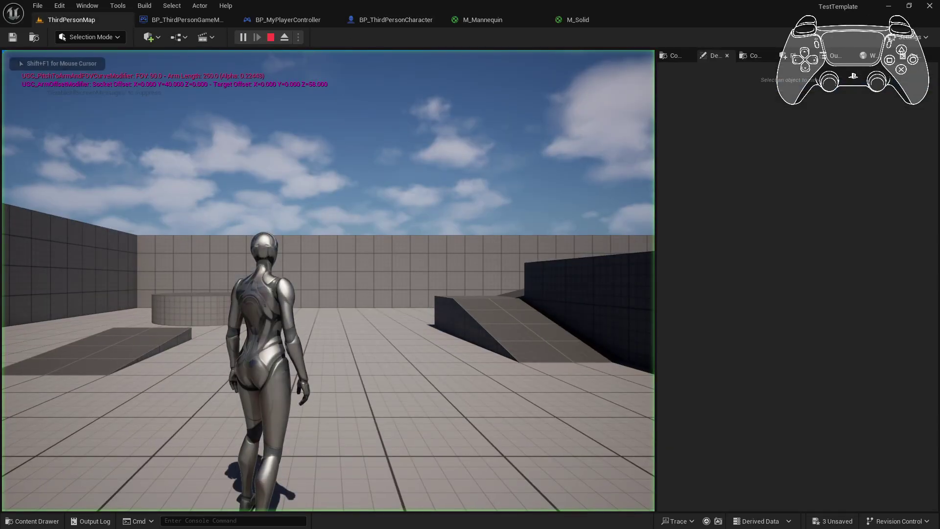